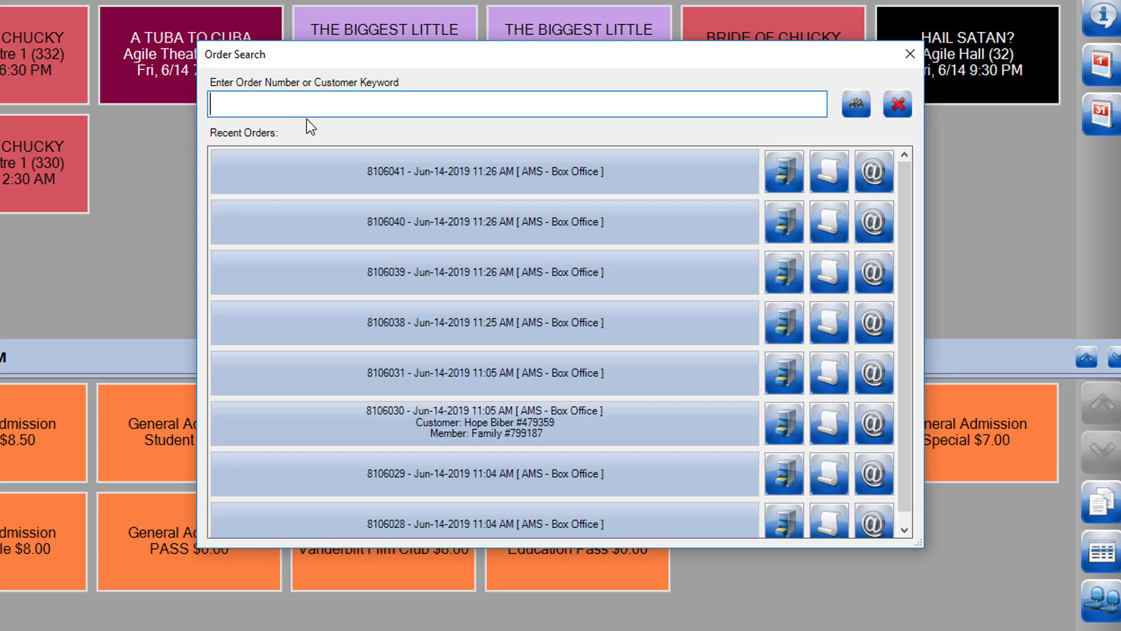
# Step: Search Order Search for the customer's order by its order number
pyautogui.press('Return')
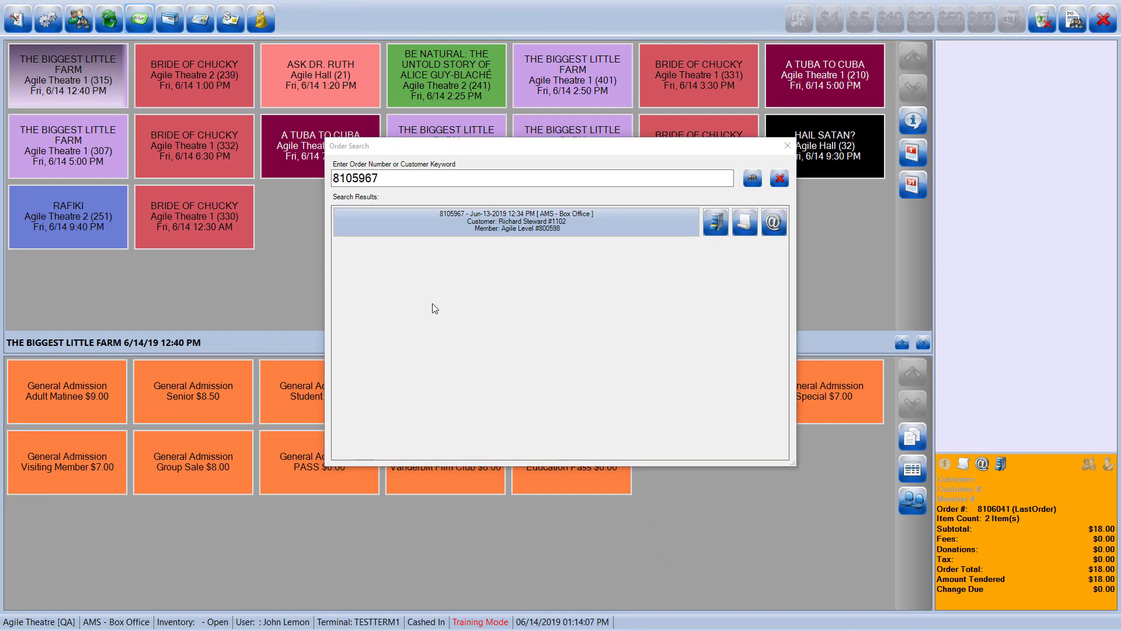
# Step: Load the found order and list its two A TUBA TO CUBA member tickets for removal
pyautogui.doubleClick(397, 227)
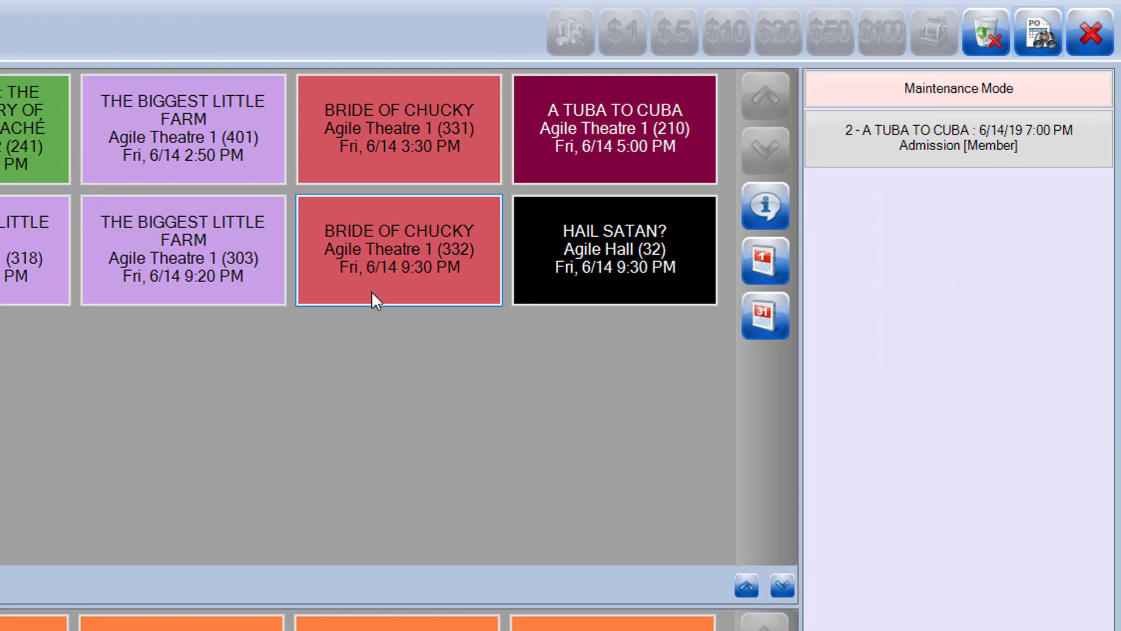
pyautogui.click(953, 134)
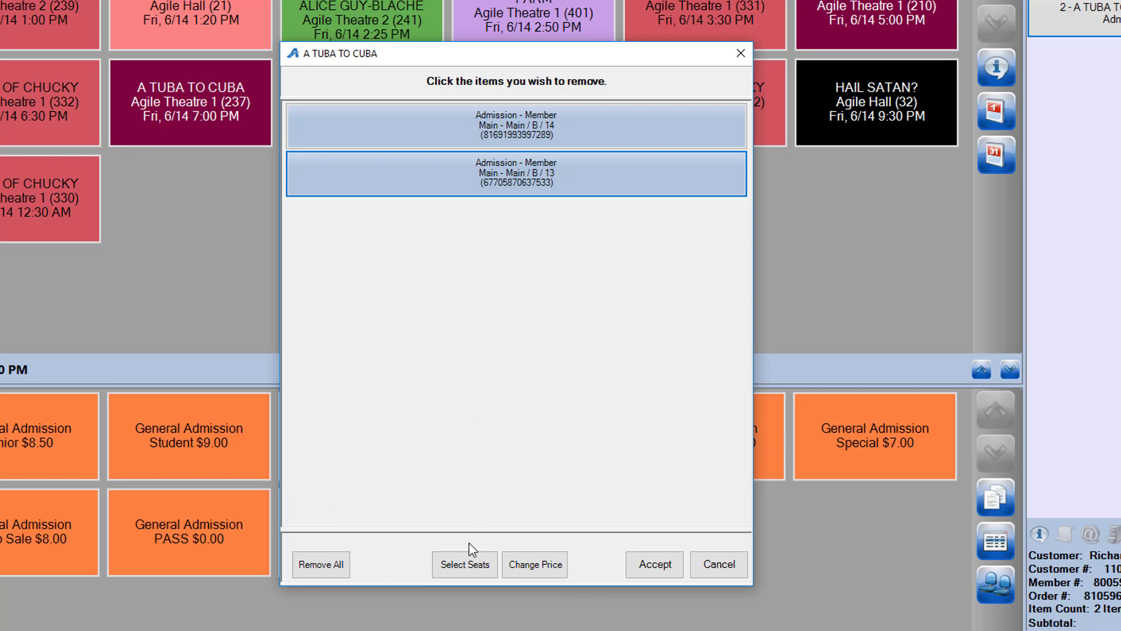
# Step: Replace A TUBA TO CUBA seats B13 and B14 with Adult seats A19 and A20
pyautogui.click(463, 564)
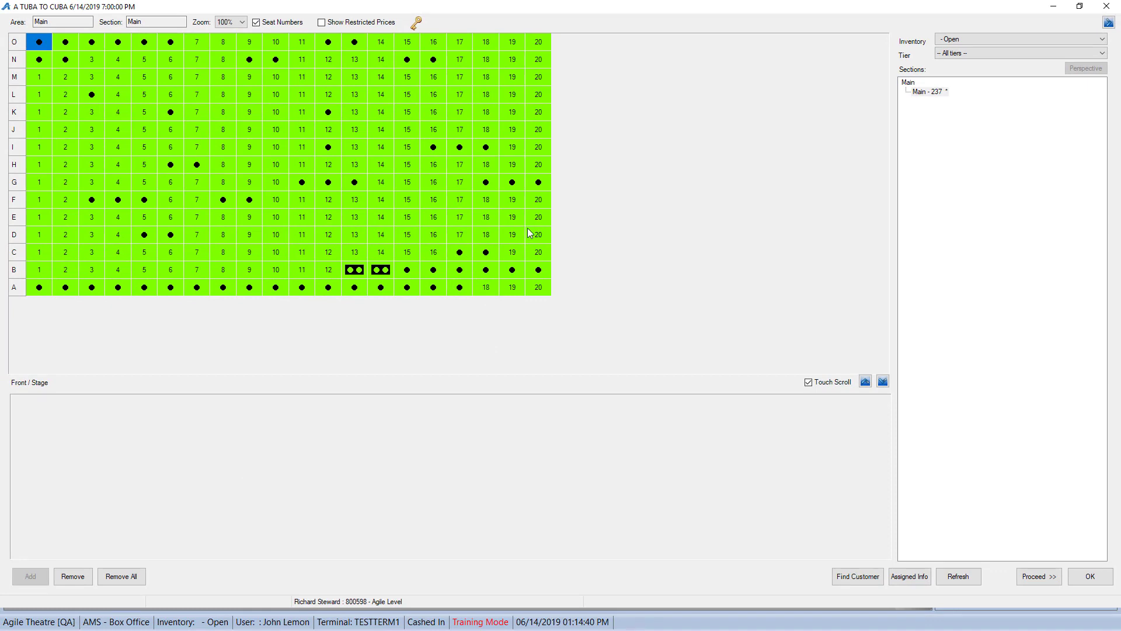
pyautogui.moveTo(512, 287); pyautogui.dragTo(538, 287)
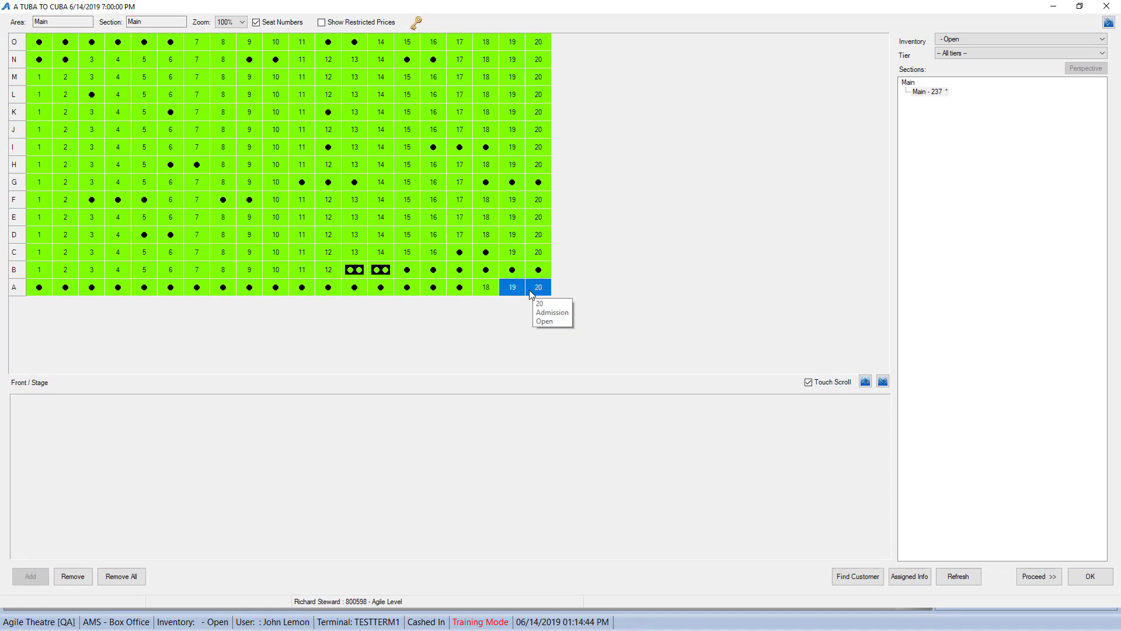
pyautogui.click(27, 445)
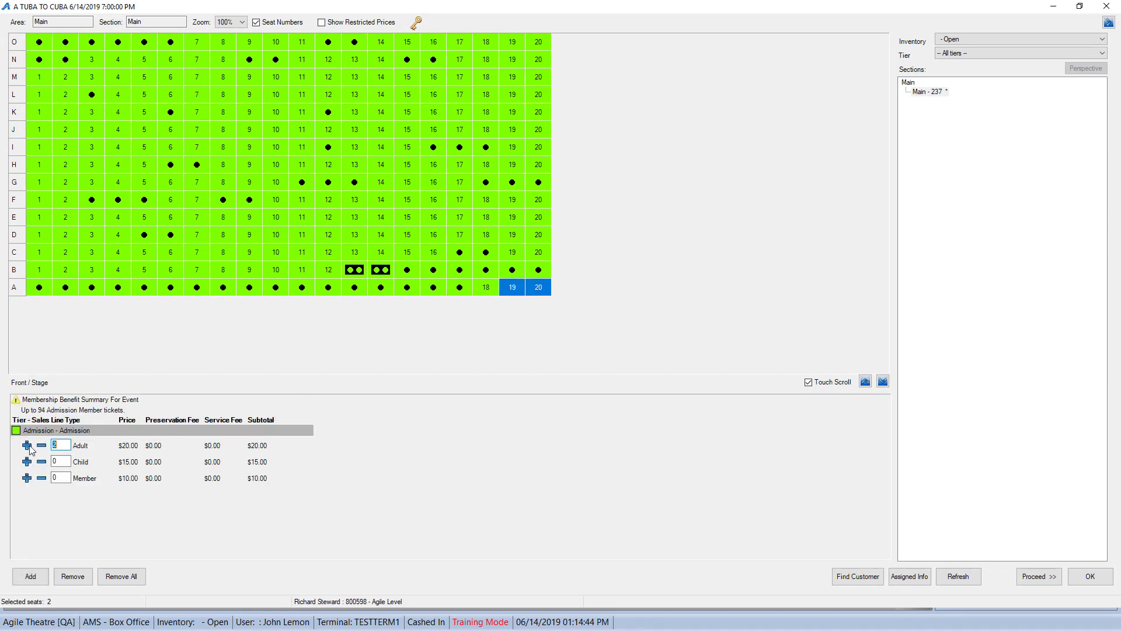
pyautogui.click(23, 576)
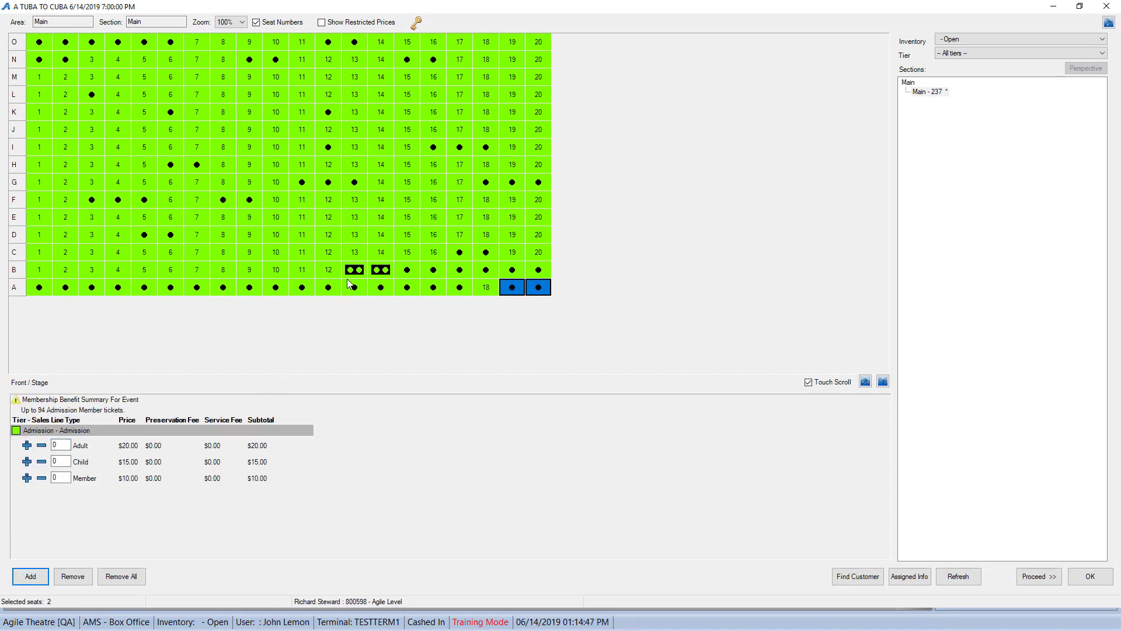
pyautogui.click(71, 577)
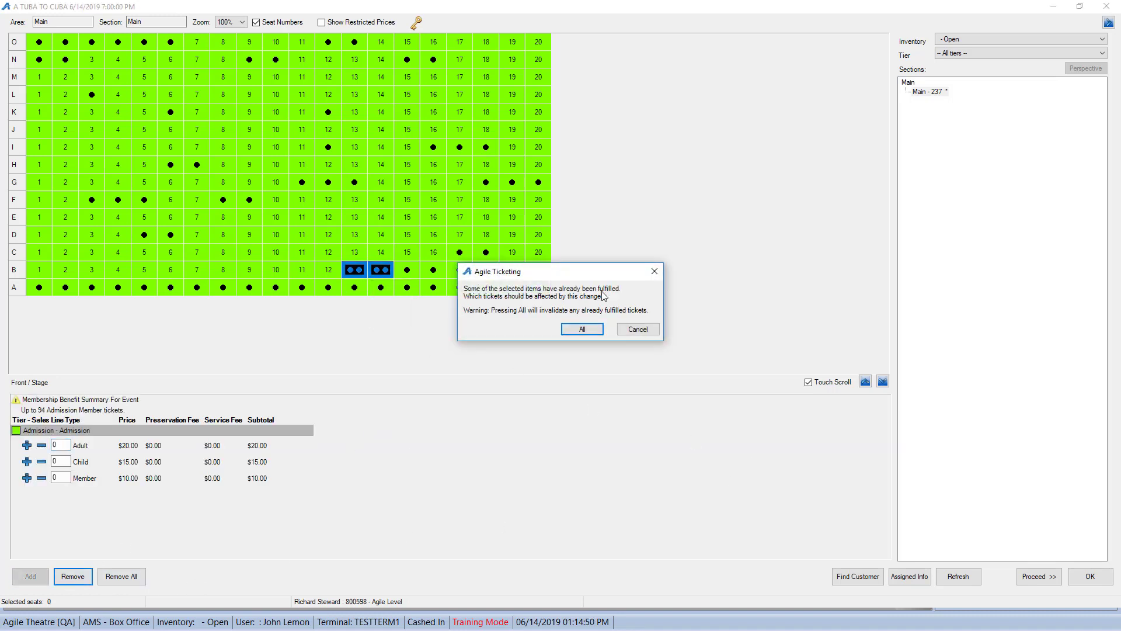
pyautogui.click(579, 329)
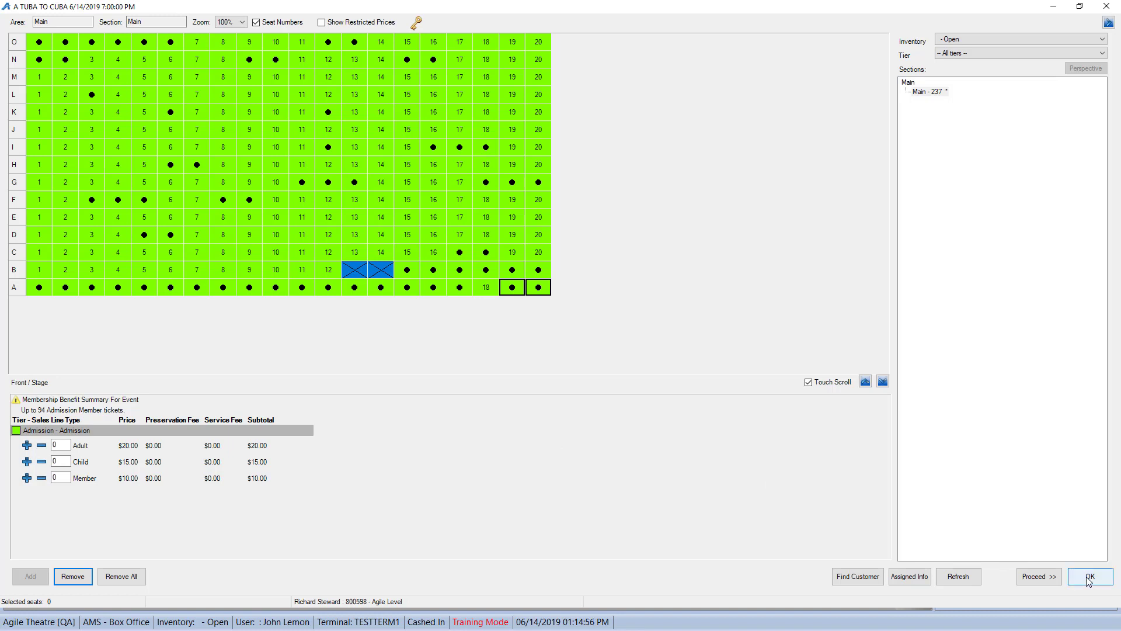
pyautogui.click(1089, 577)
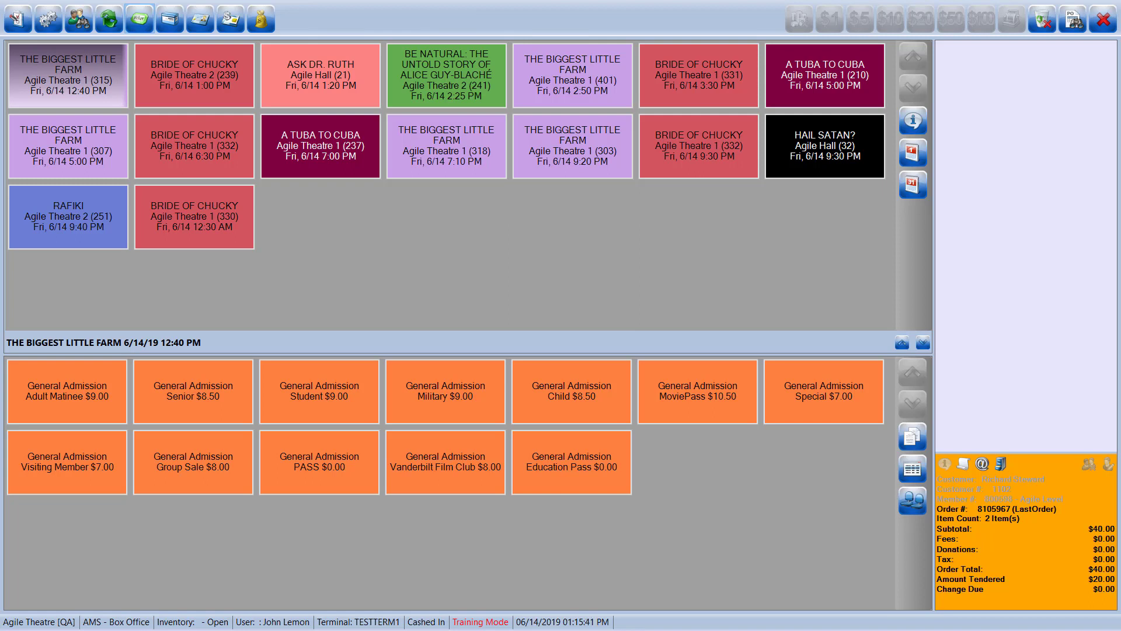
# Step: Enable Default to Seat Selection in the event tile display settings
pyautogui.click(16, 20)
pyautogui.moveTo(62, 113)
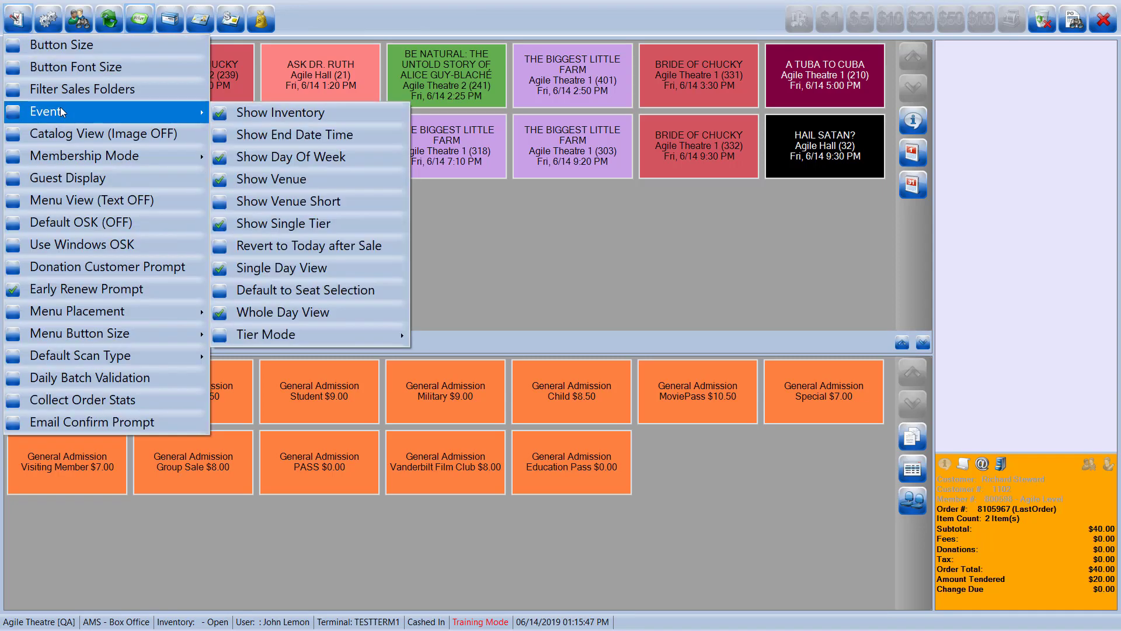
pyautogui.click(301, 290)
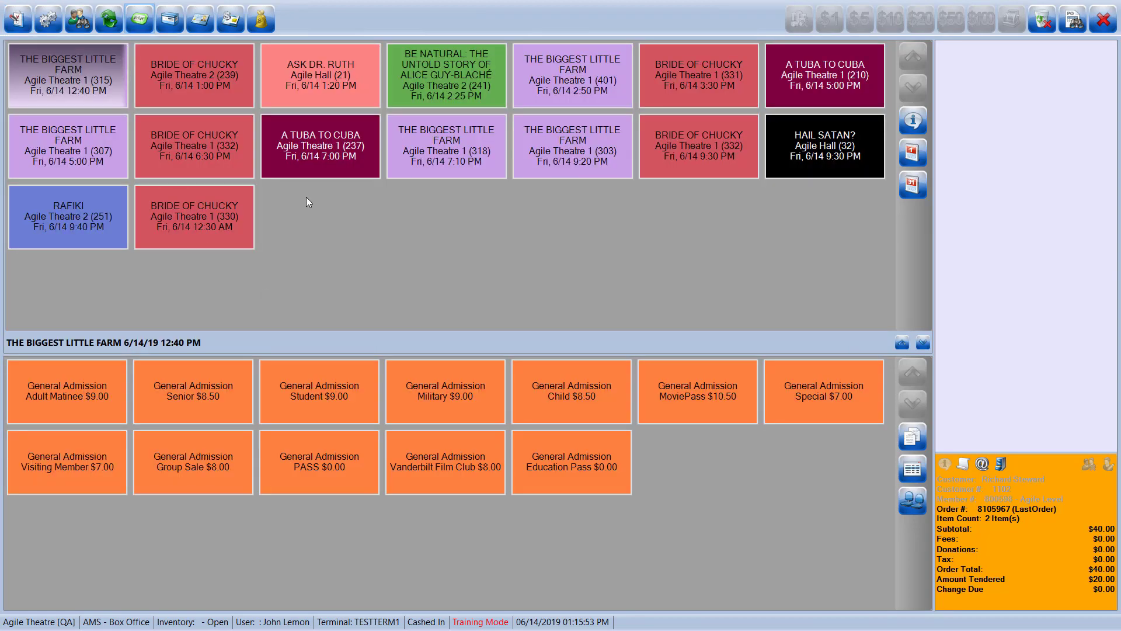
# Step: Test the 5:00 PM A TUBA TO CUBA show opening straight to its seat map, then close it
pyautogui.click(810, 90)
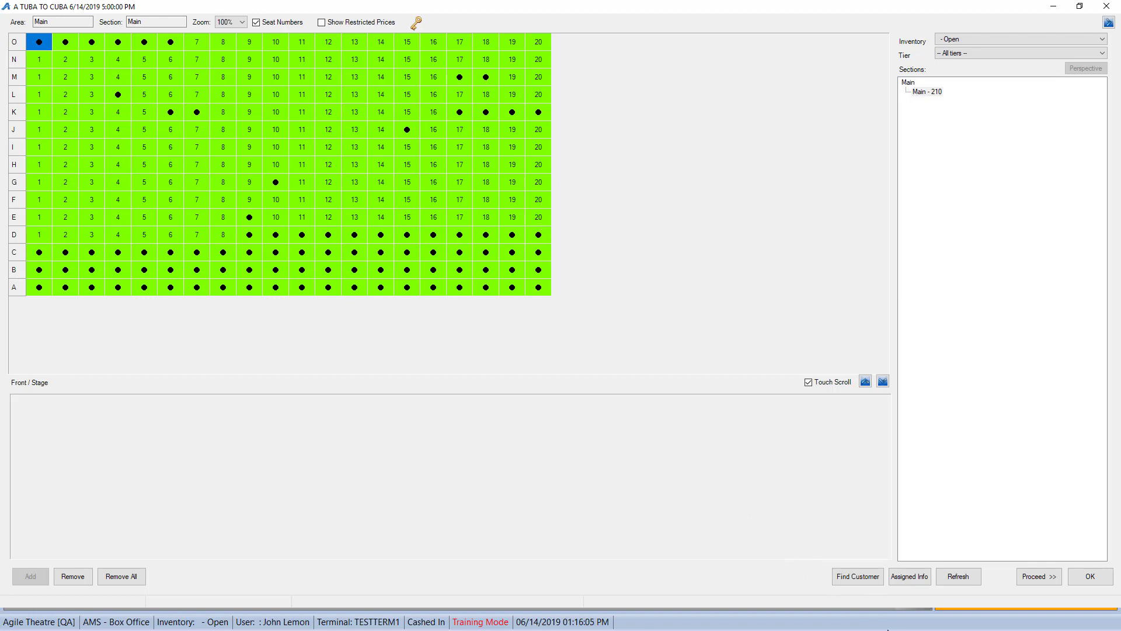
pyautogui.click(836, 577)
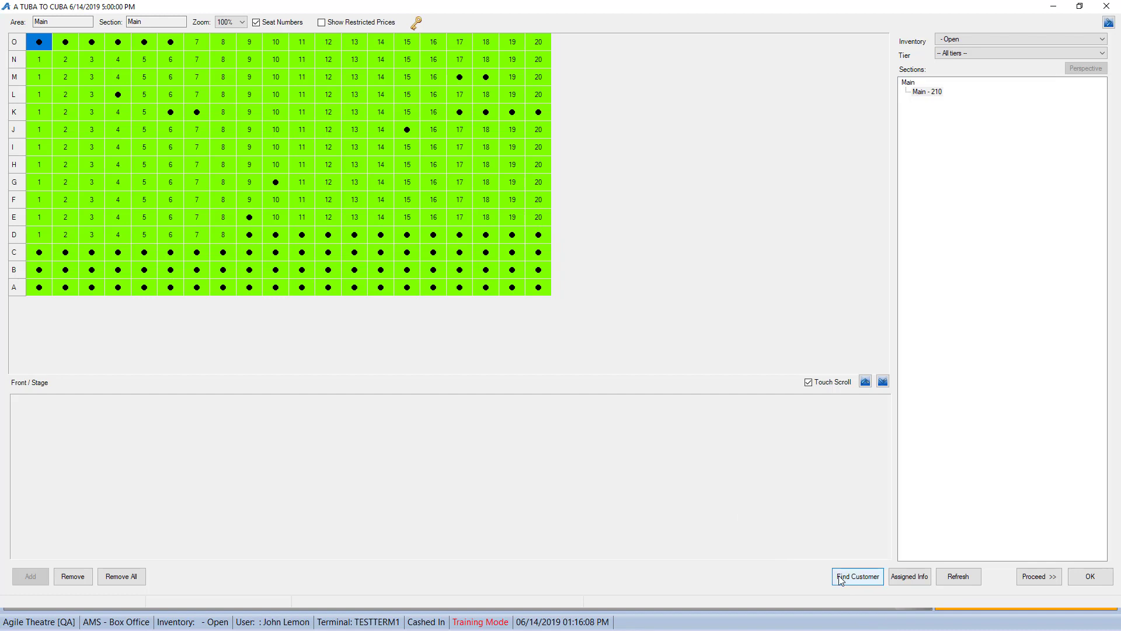
pyautogui.click(1088, 576)
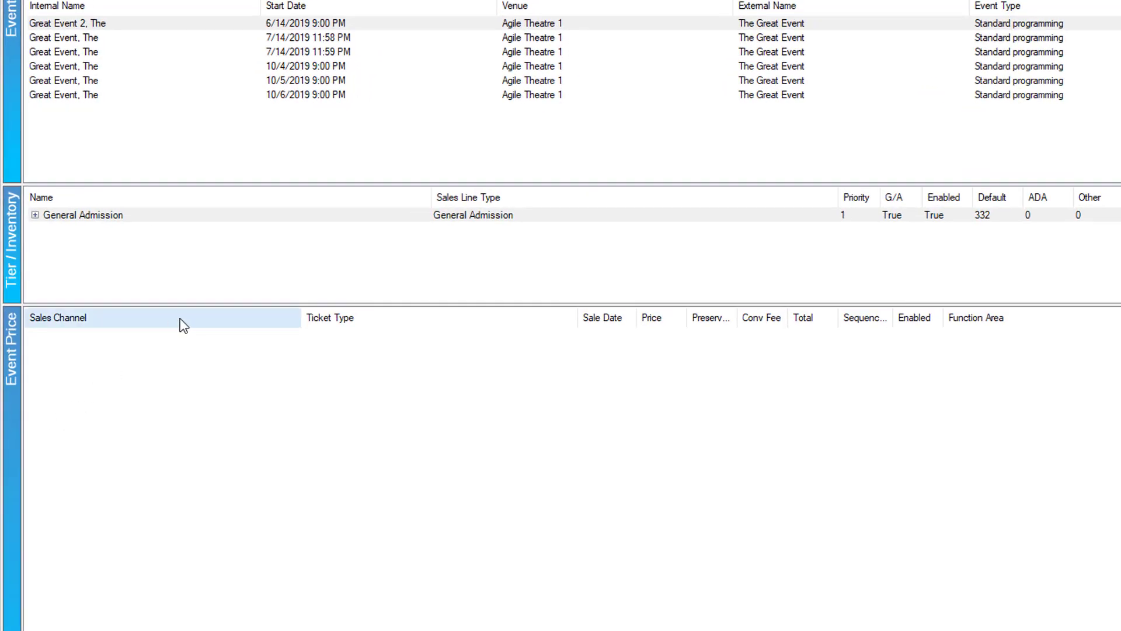
# Step: Create a new assignment policy on the General Admission tier's properties
pyautogui.click(105, 225)
pyautogui.rightClick(103, 222)
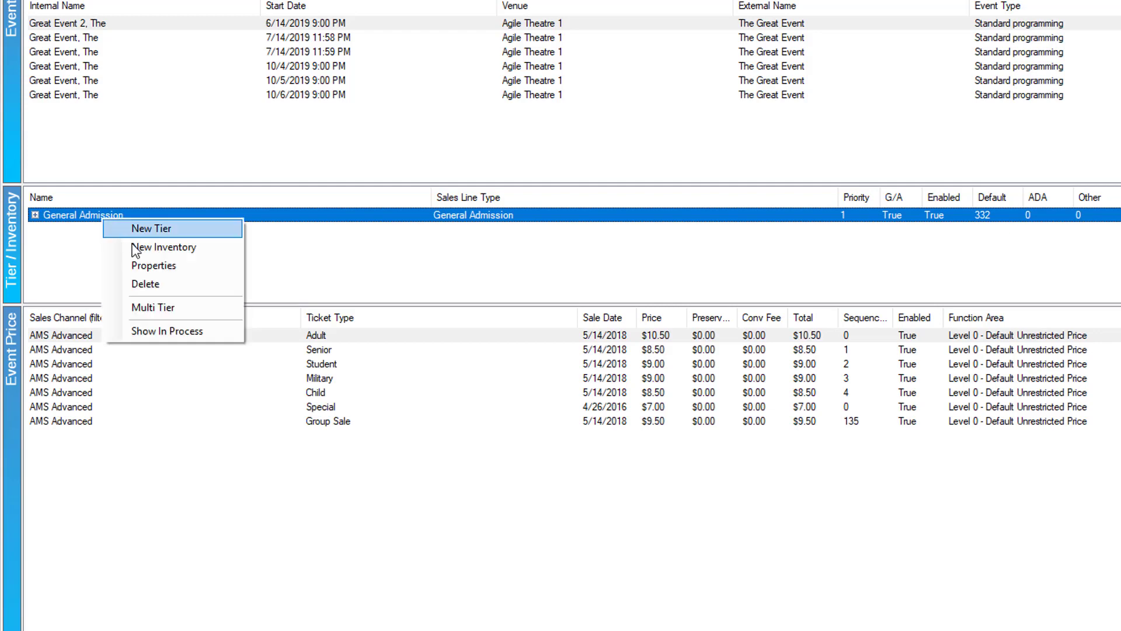
pyautogui.click(142, 267)
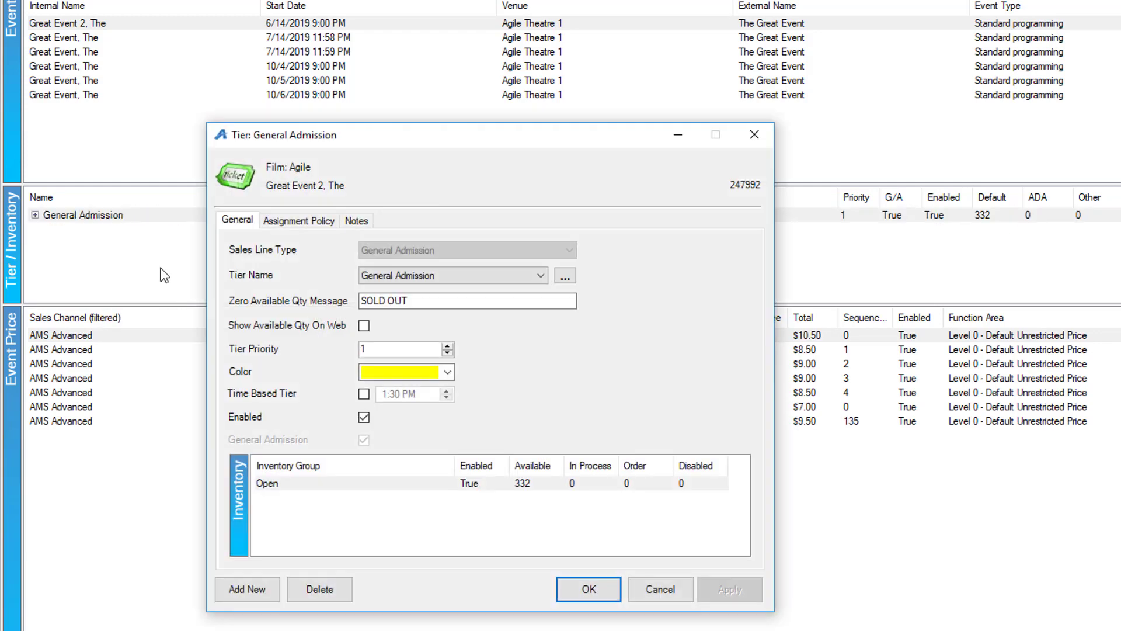
pyautogui.click(300, 220)
pyautogui.rightClick(294, 271)
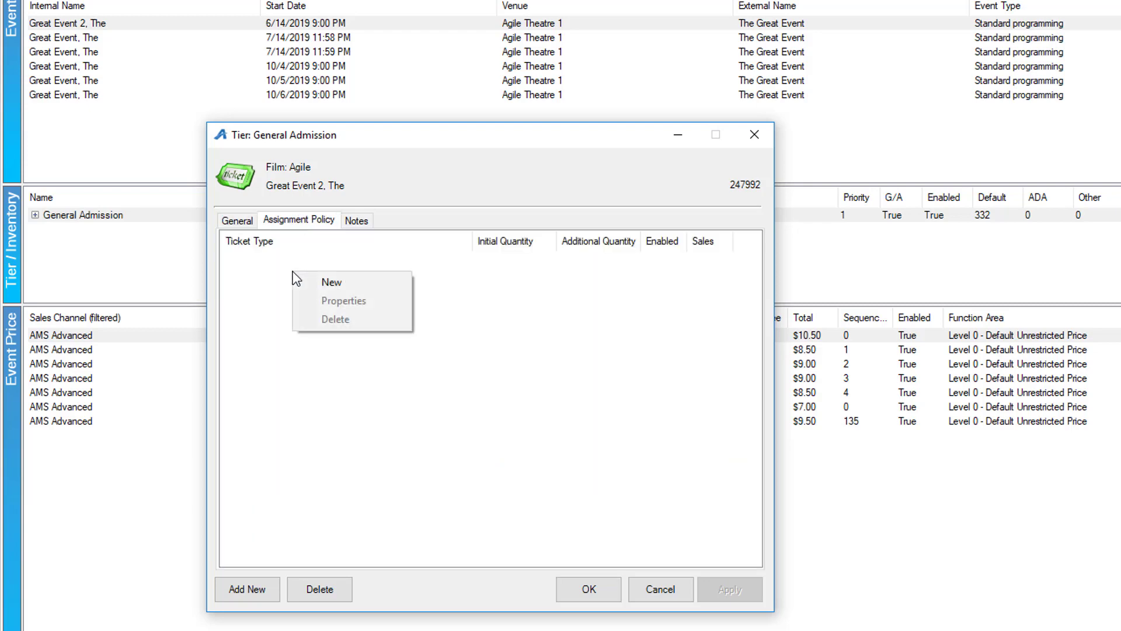
pyautogui.click(309, 282)
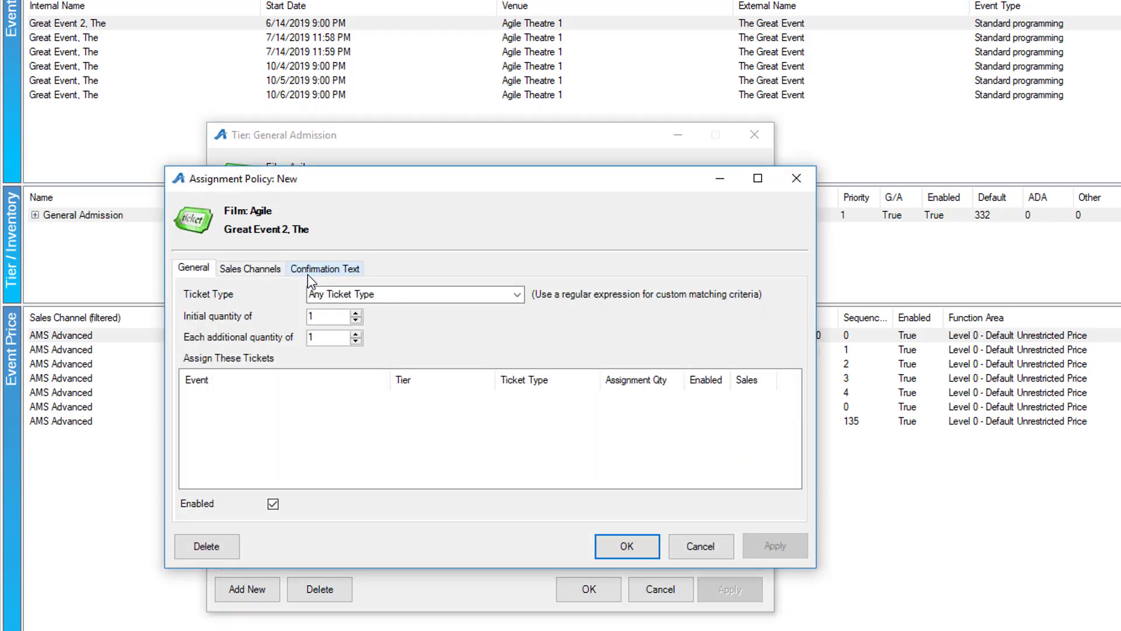
# Step: Apply the policy to the AMS Advanced, AMS Box Office and AMS Member sales channels
pyautogui.click(266, 268)
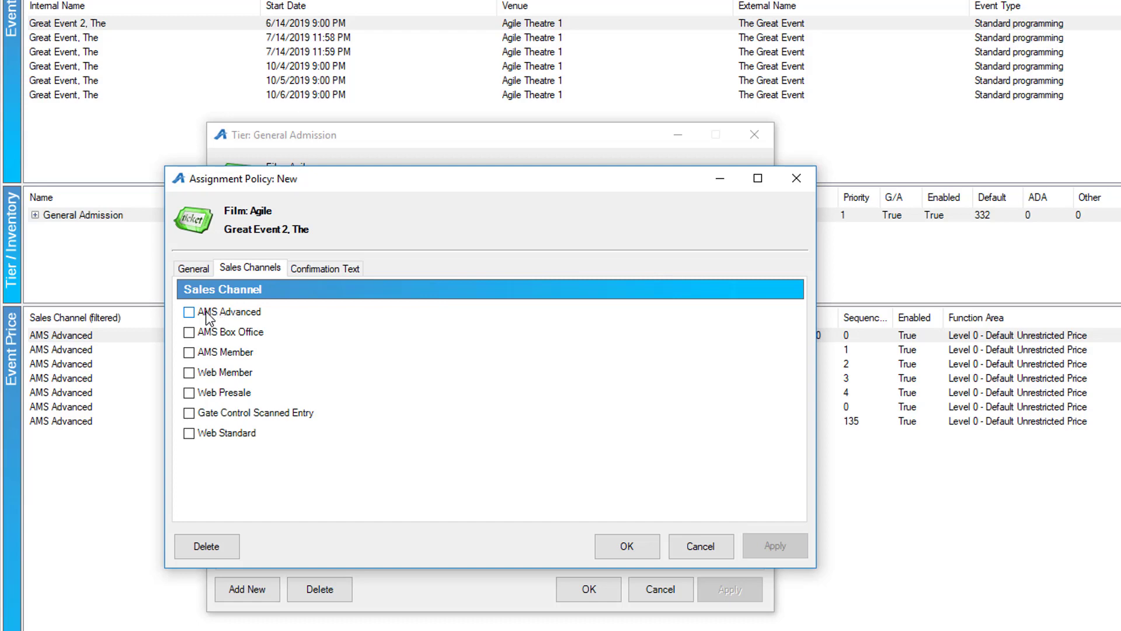
pyautogui.click(207, 315)
pyautogui.click(205, 333)
pyautogui.click(203, 353)
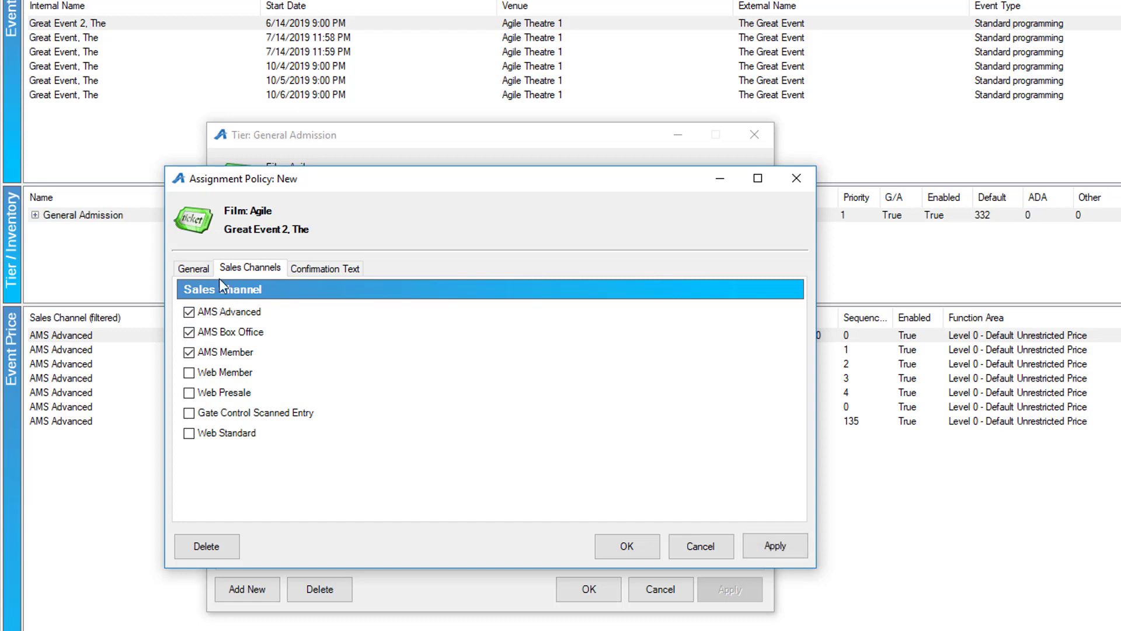
pyautogui.click(191, 270)
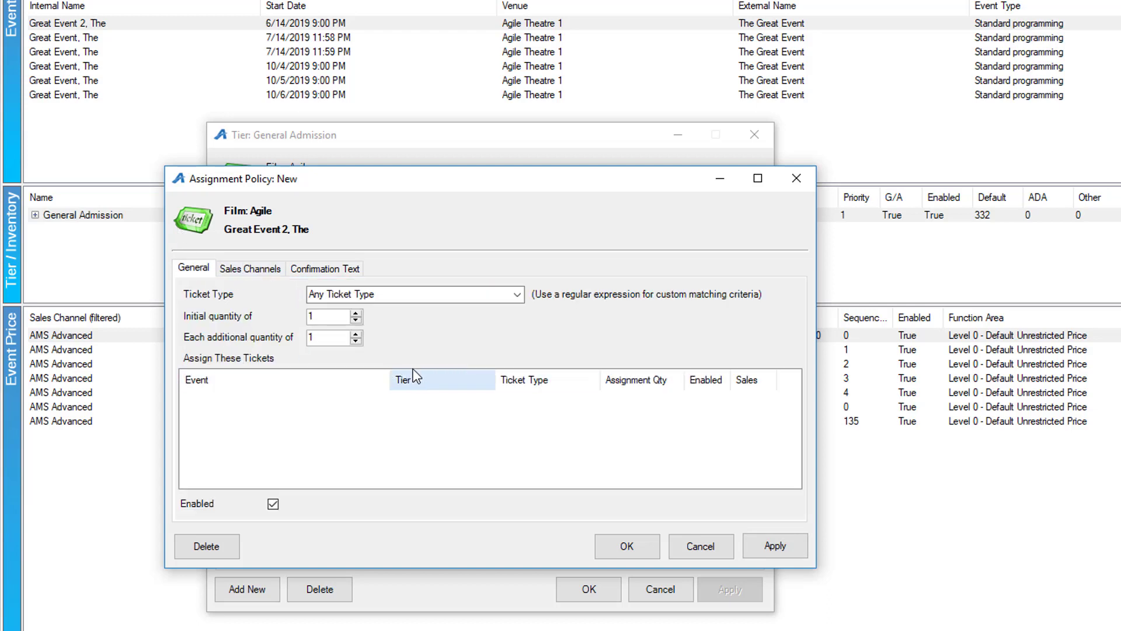
pyautogui.rightClick(345, 423)
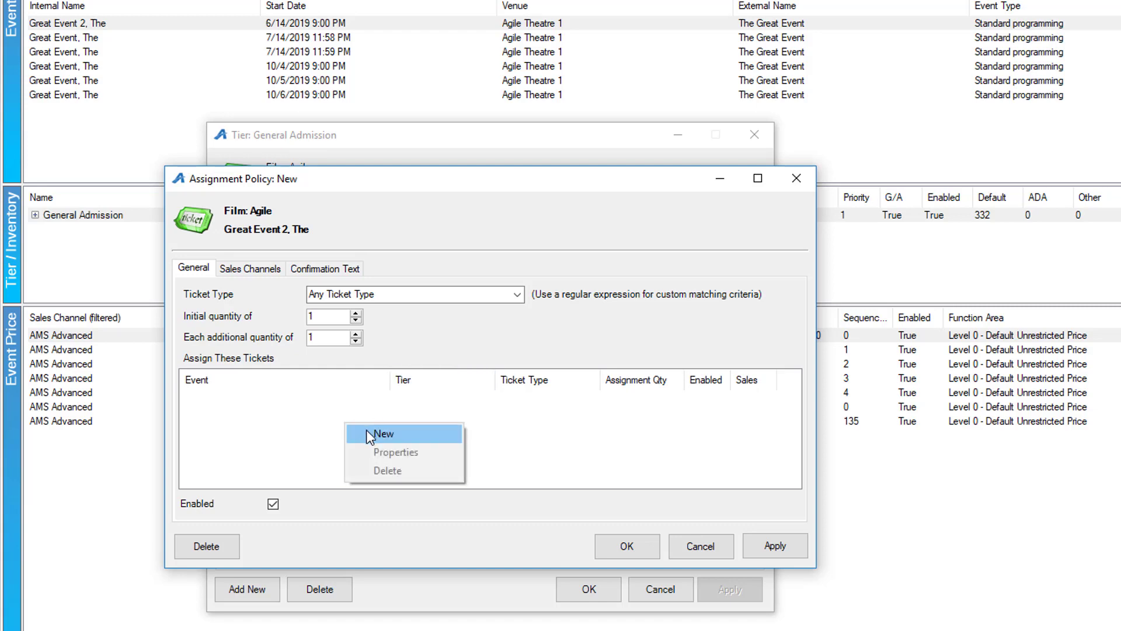
# Step: Add a PASS ticket for the AMAZING GRACE 3:30 PM General Admission tier to the policy
pyautogui.click(382, 434)
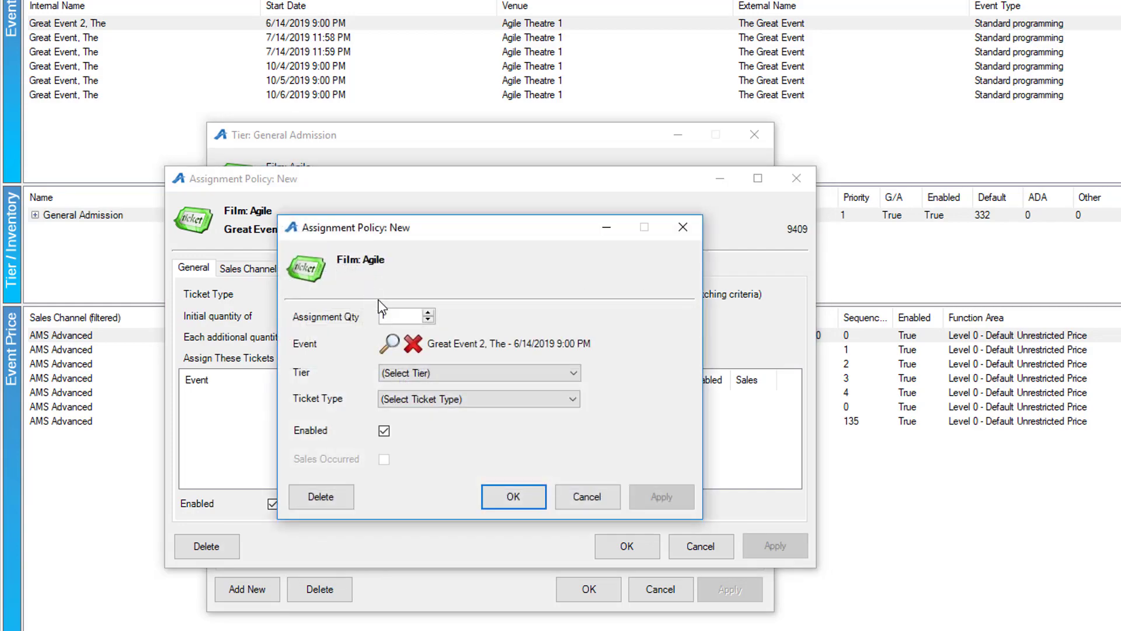
pyautogui.click(389, 344)
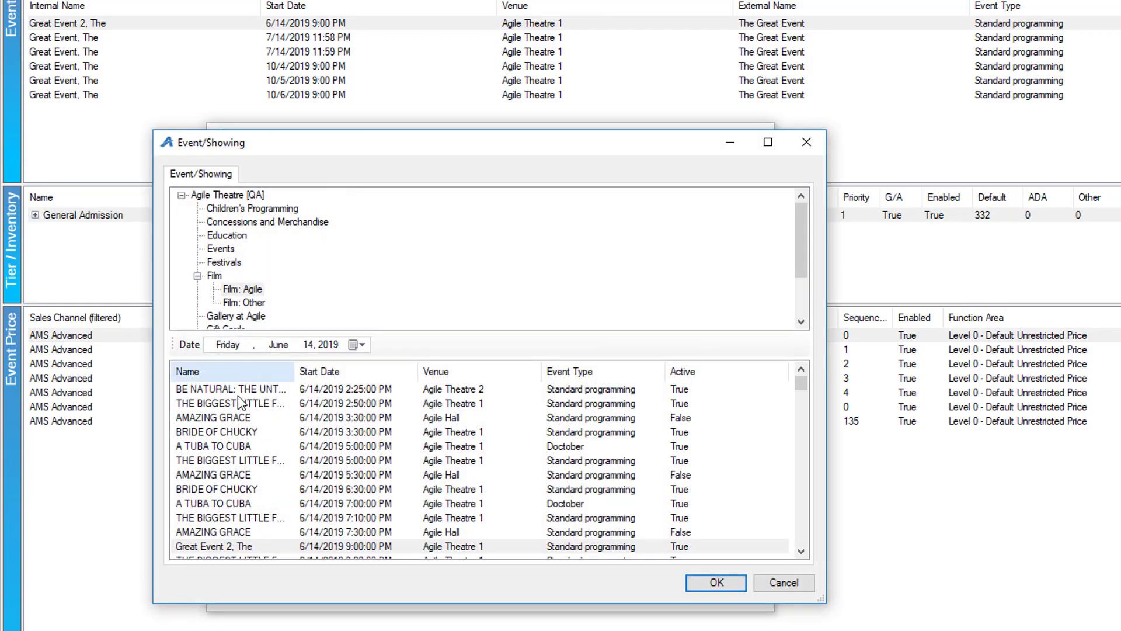
pyautogui.click(240, 417)
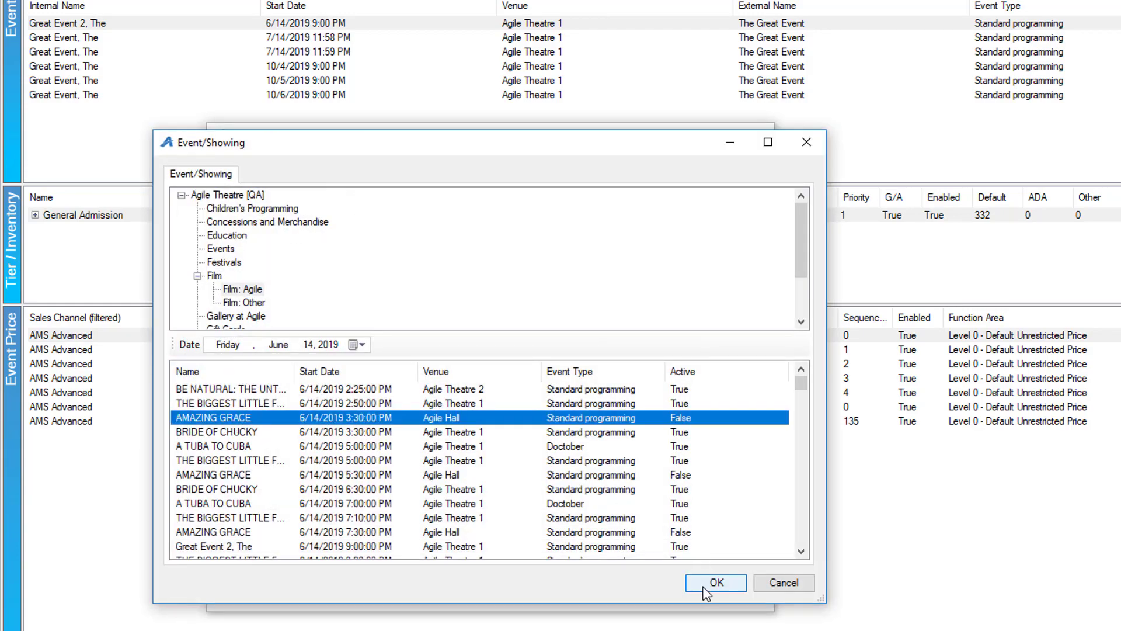
pyautogui.click(715, 582)
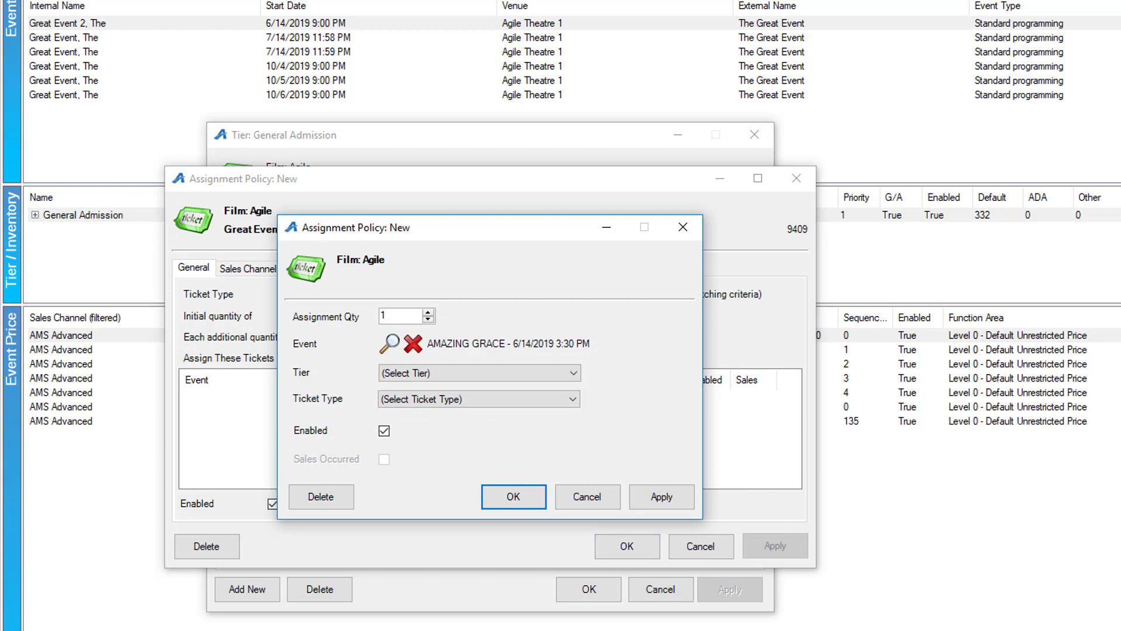
pyautogui.click(453, 379)
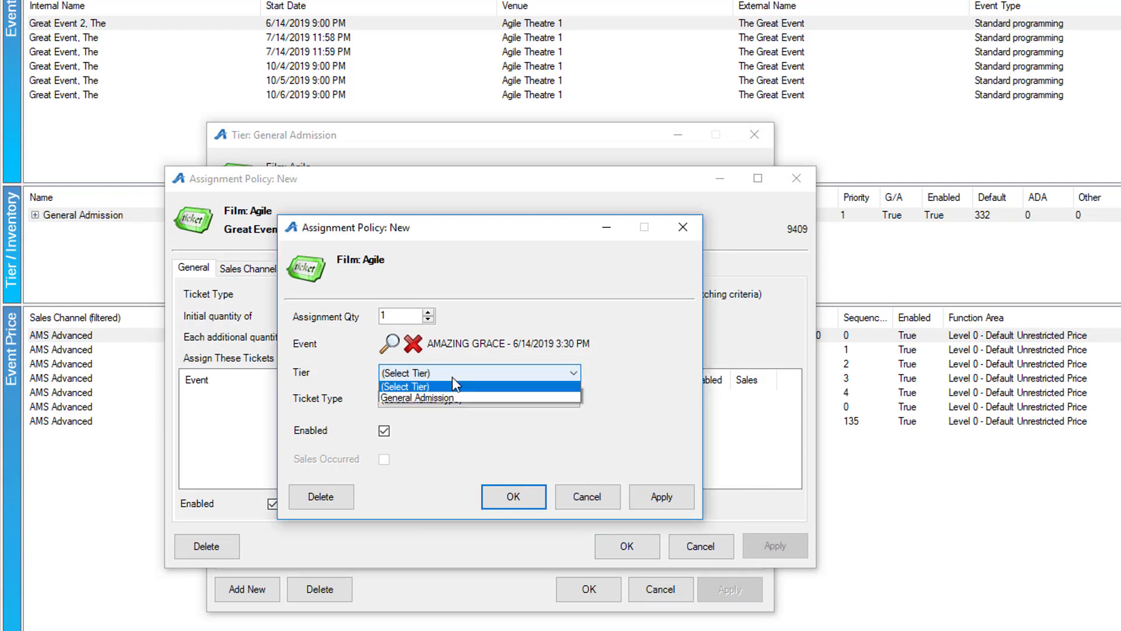
pyautogui.click(452, 396)
pyautogui.click(480, 401)
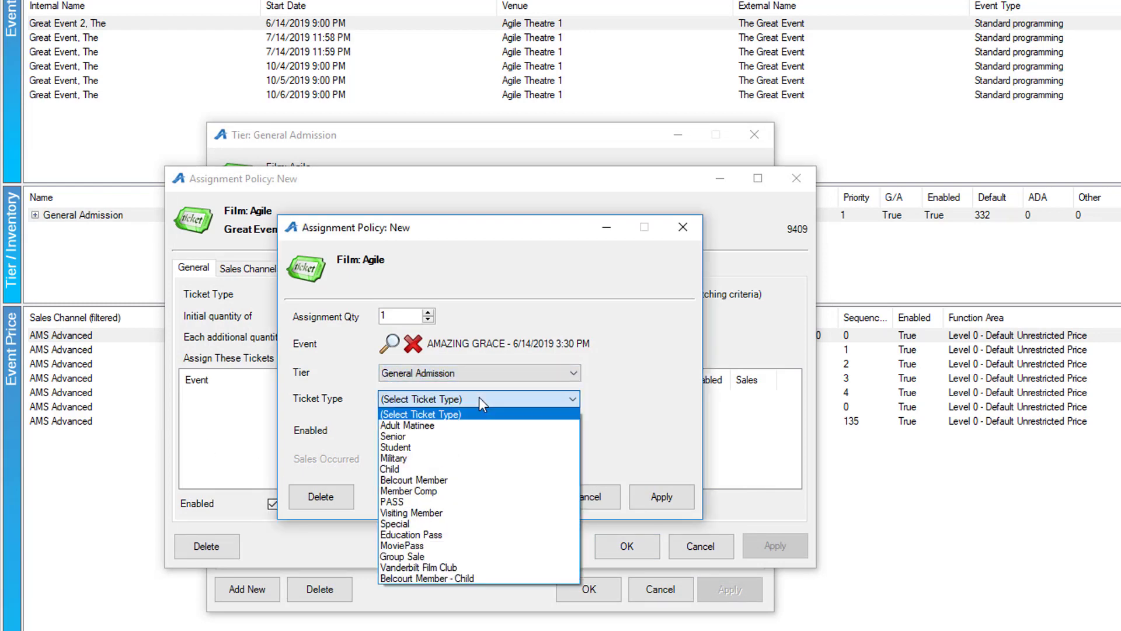
pyautogui.click(430, 502)
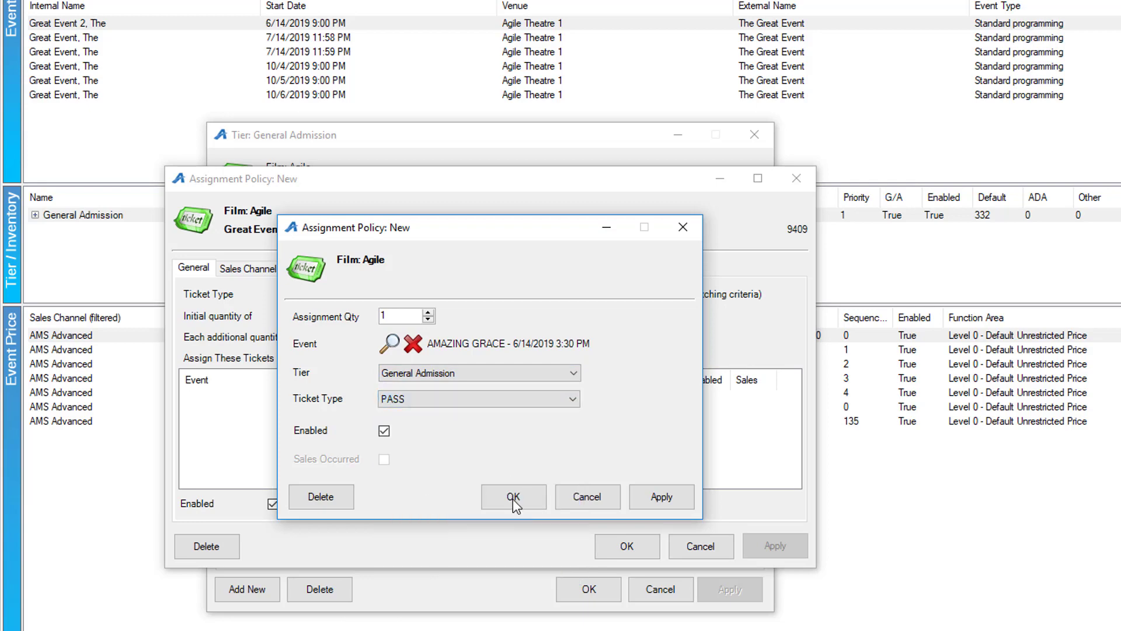
pyautogui.click(514, 498)
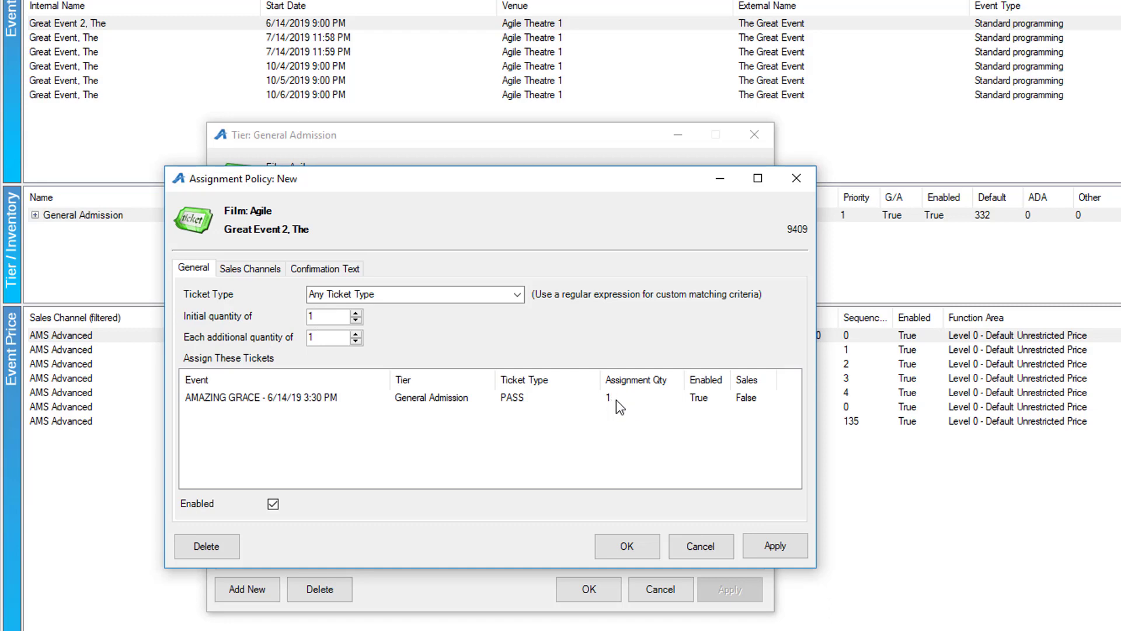
# Step: Set initial and each-additional quantities to 2 and apply the policy
pyautogui.click(356, 320)
pyautogui.click(355, 314)
pyautogui.click(356, 314)
pyautogui.click(355, 334)
pyautogui.click(356, 341)
pyautogui.click(782, 546)
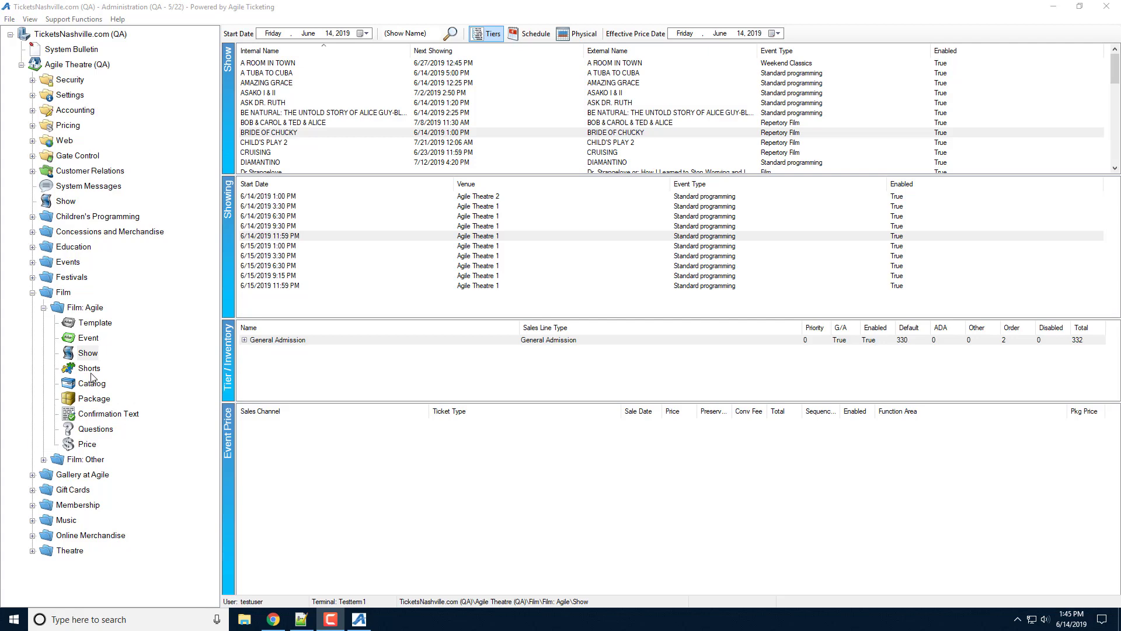
pyautogui.rightClick(280, 236)
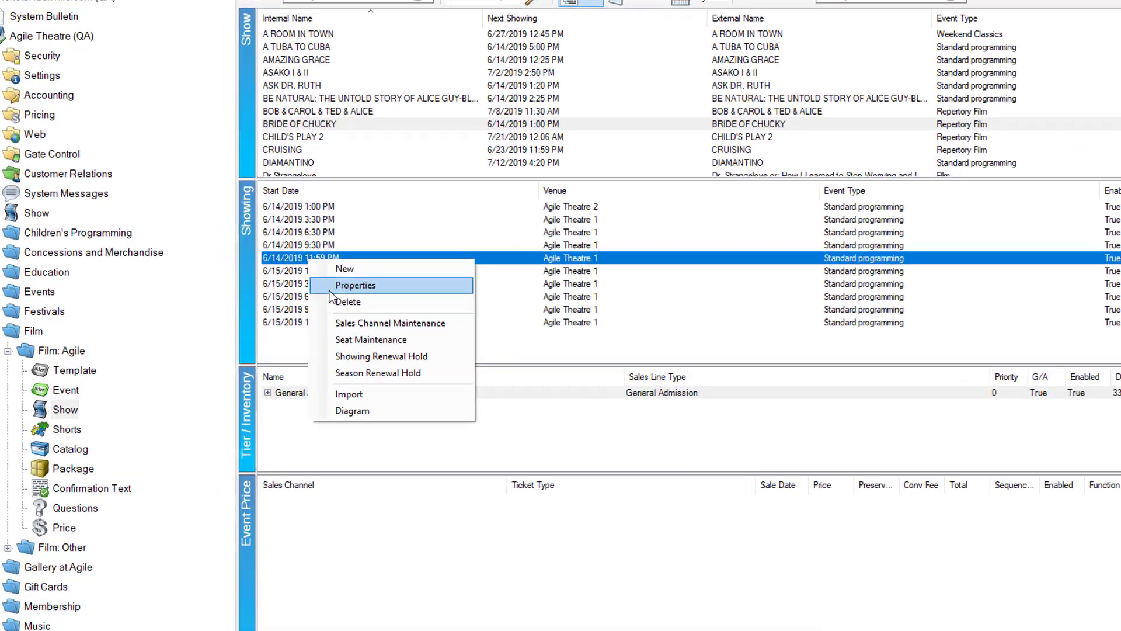
pyautogui.click(330, 287)
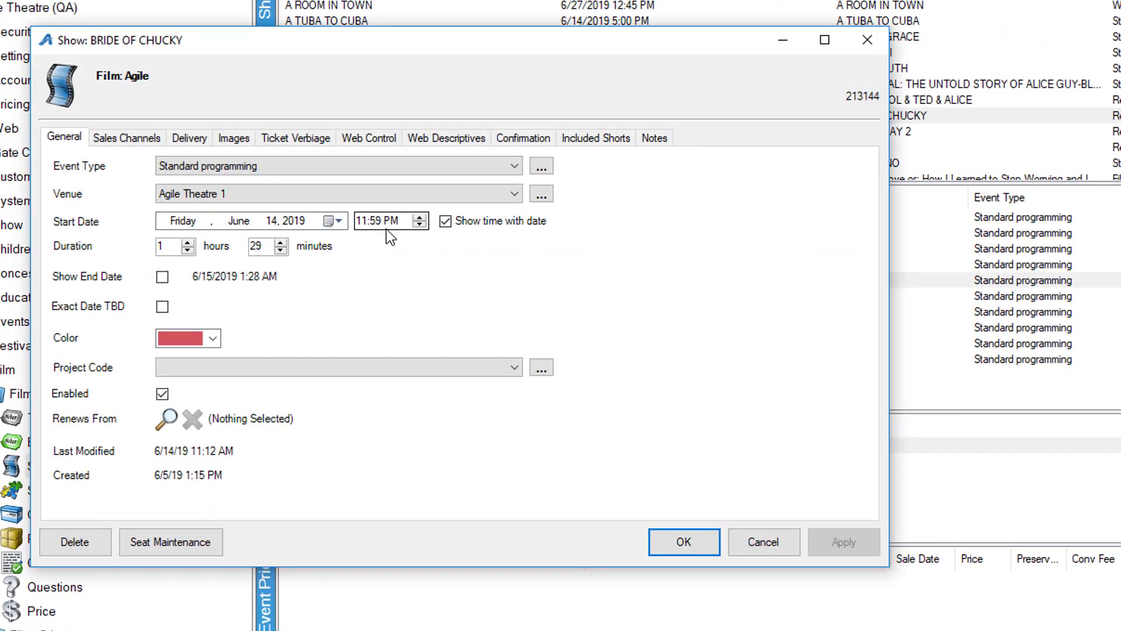
pyautogui.click(375, 142)
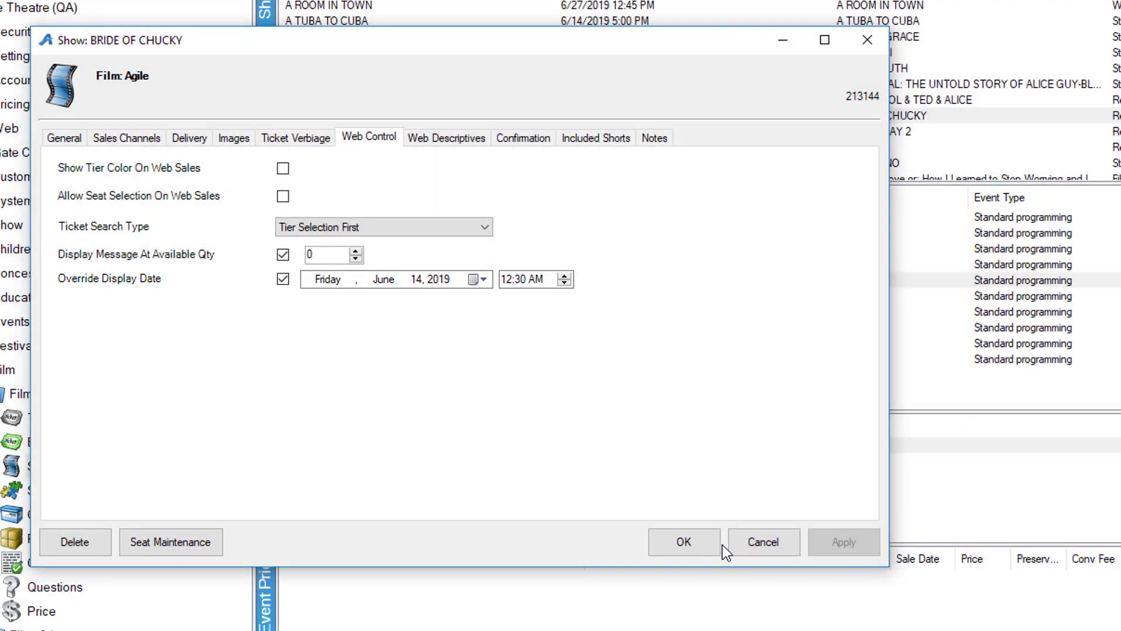
pyautogui.click(717, 545)
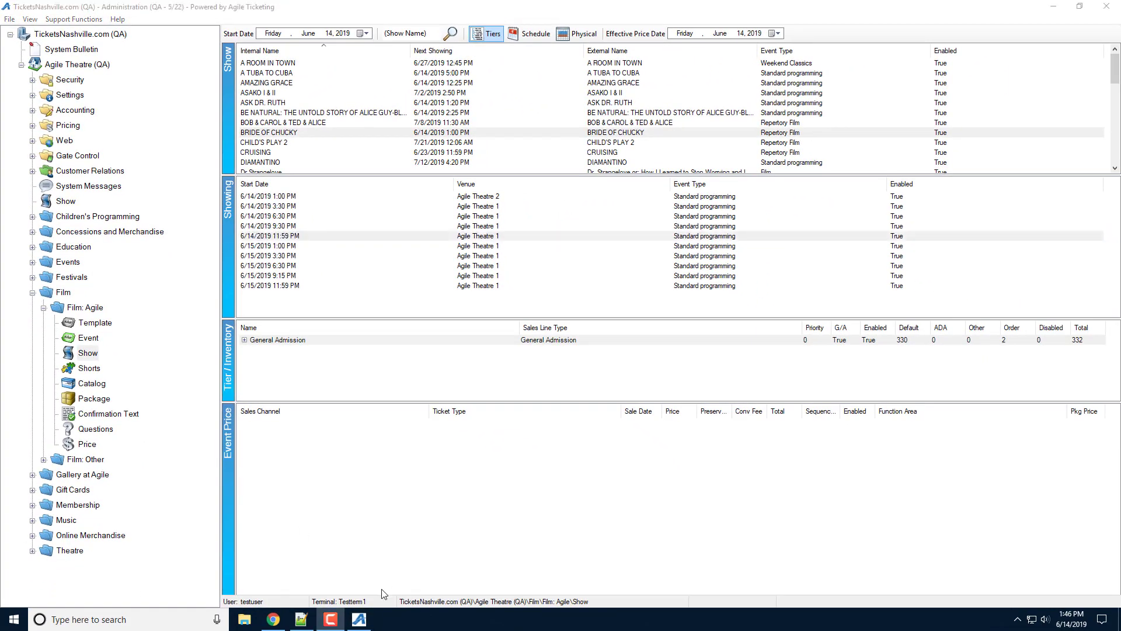
# Step: Bring the Chrome web portal forward to its Events > All Dates list
pyautogui.click(278, 620)
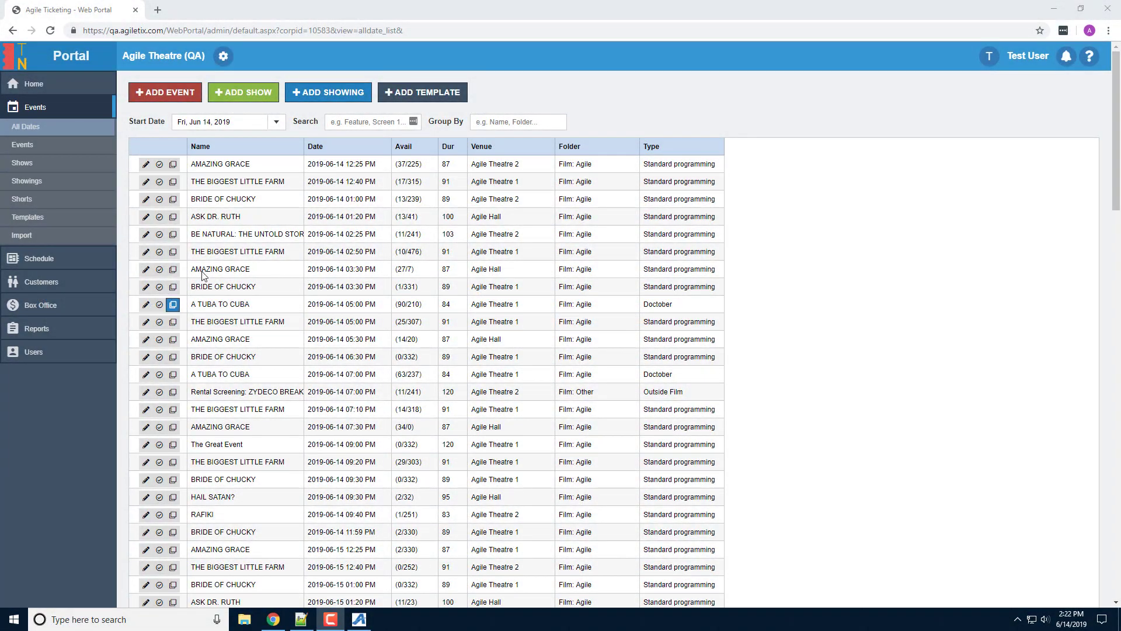
# Step: Set ASK DR. RUTH's 1:20 PM General Admission tier to Management 10 and Open 44
pyautogui.click(146, 216)
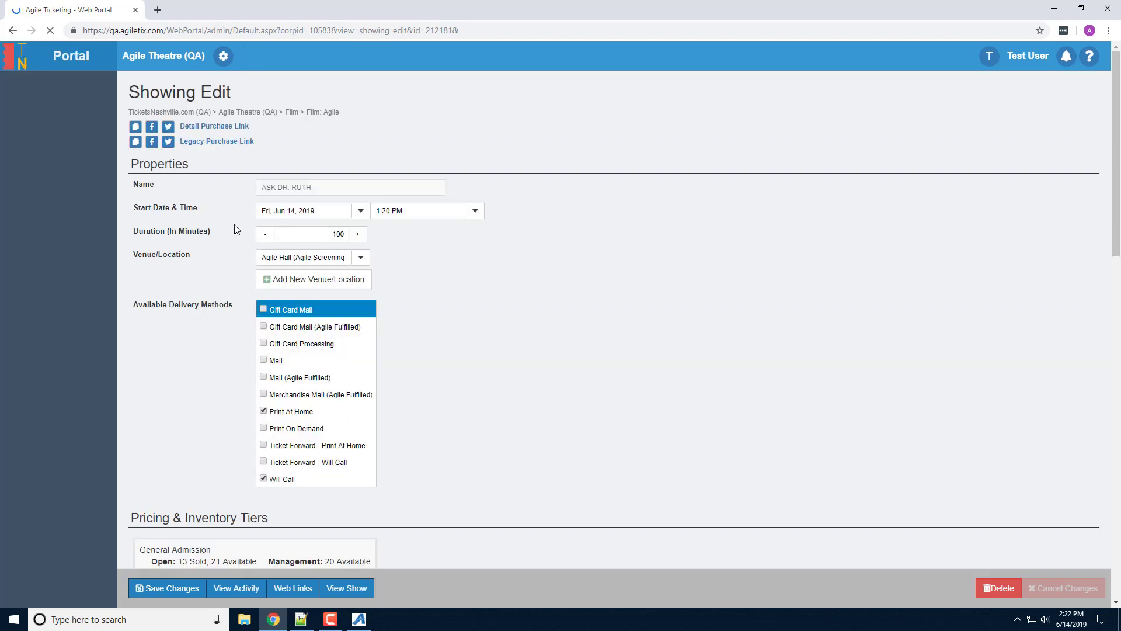
pyautogui.scroll(-4, 234, 227)
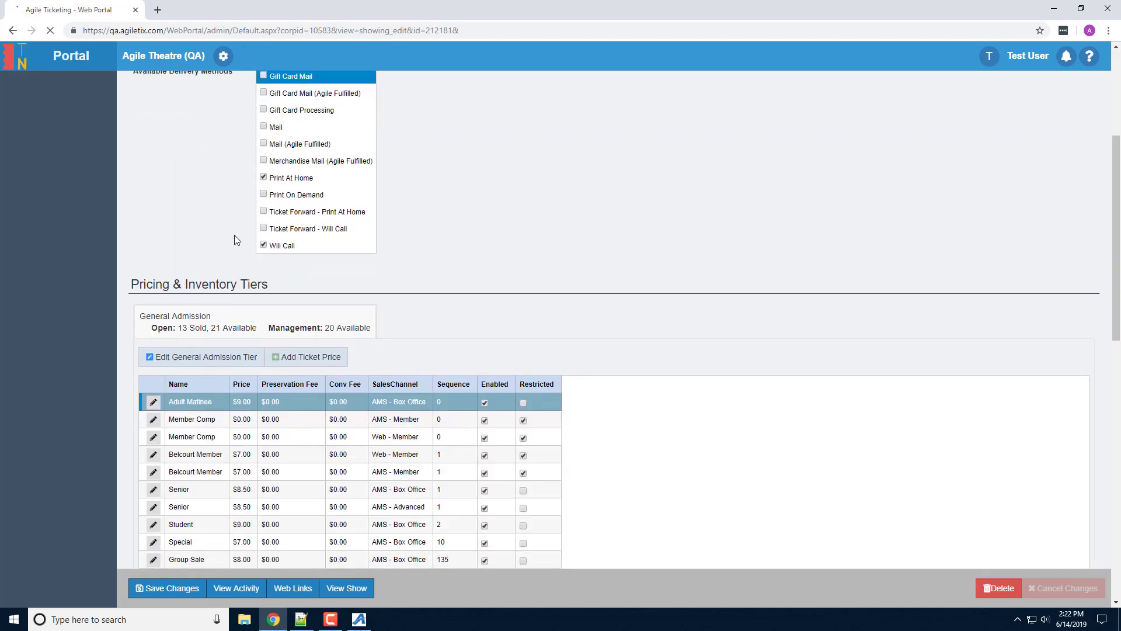
pyautogui.click(200, 362)
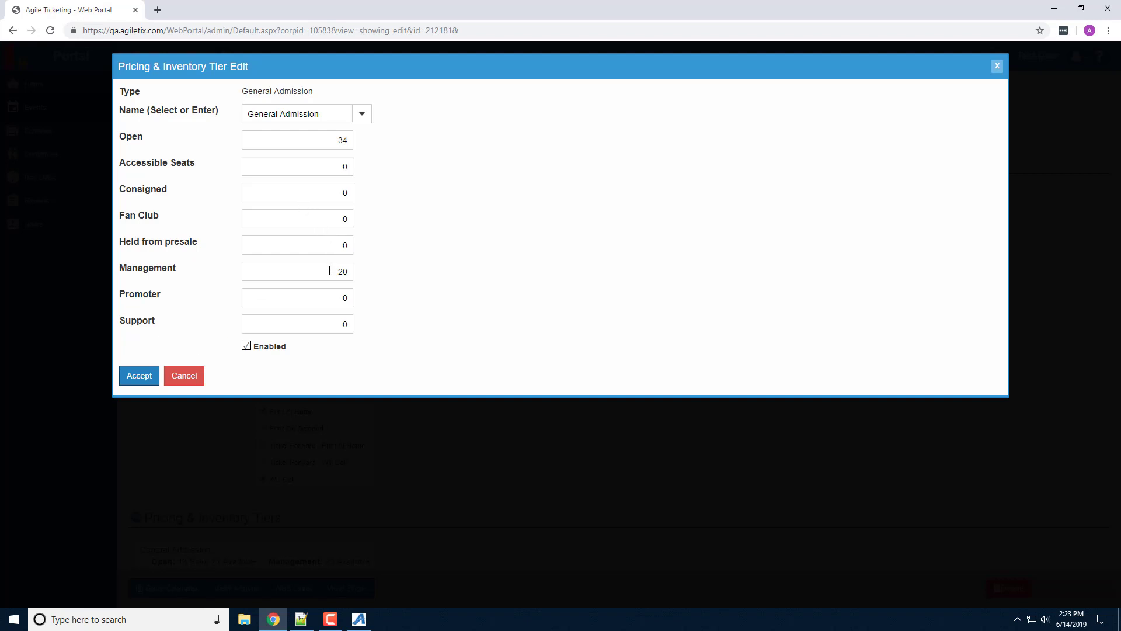
pyautogui.moveTo(328, 270); pyautogui.dragTo(346, 272)
pyautogui.write('10')
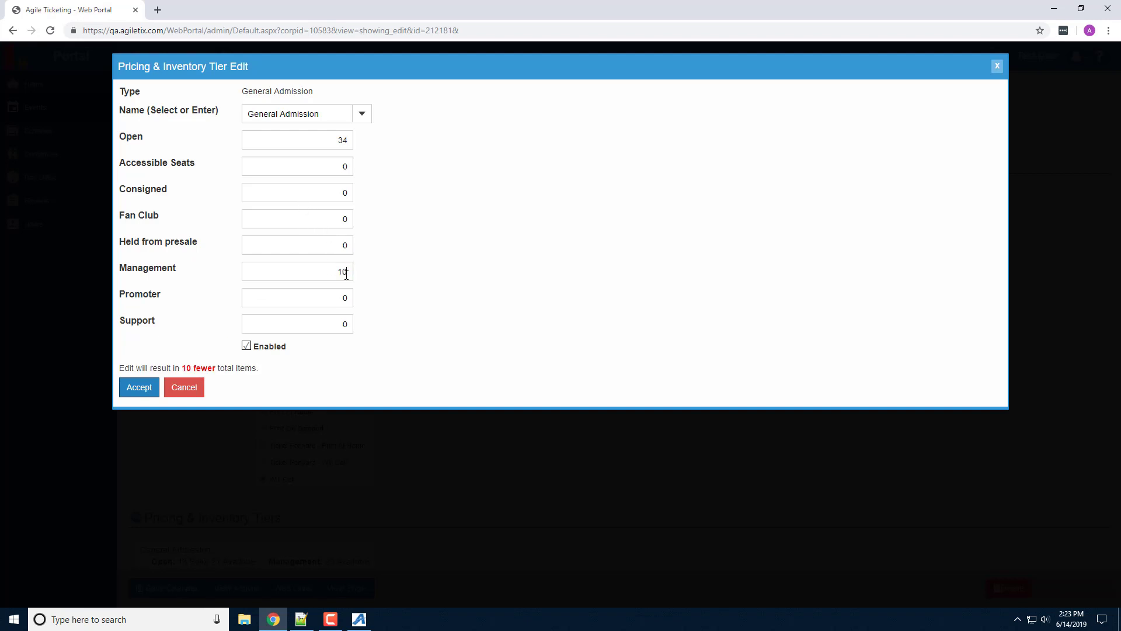
pyautogui.moveTo(335, 146); pyautogui.dragTo(345, 145)
pyautogui.write('44')
pyautogui.click(143, 375)
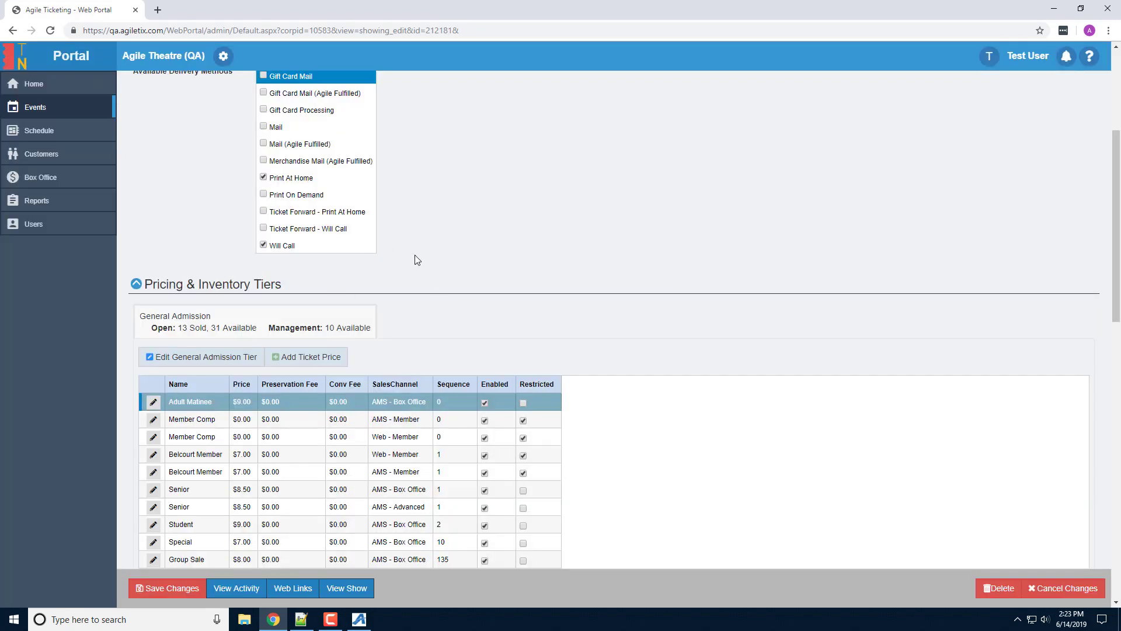
# Step: Switch the showing's sales channel availability to Advanced mode and return to the events list
pyautogui.scroll(-10, 234, 193)
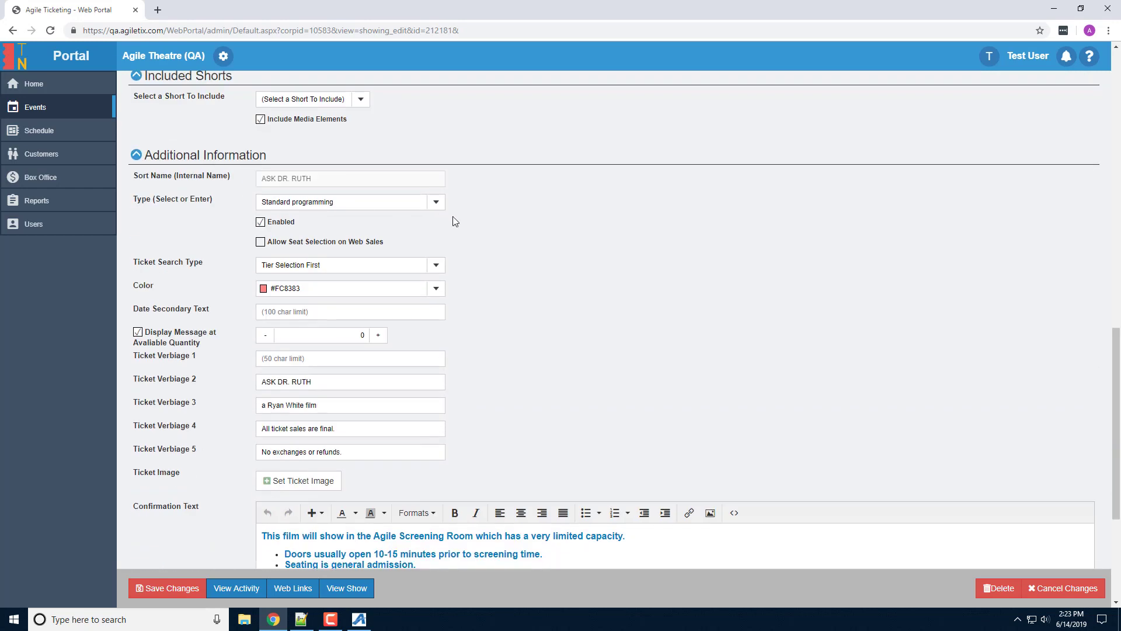
pyautogui.scroll(-4, 491, 233)
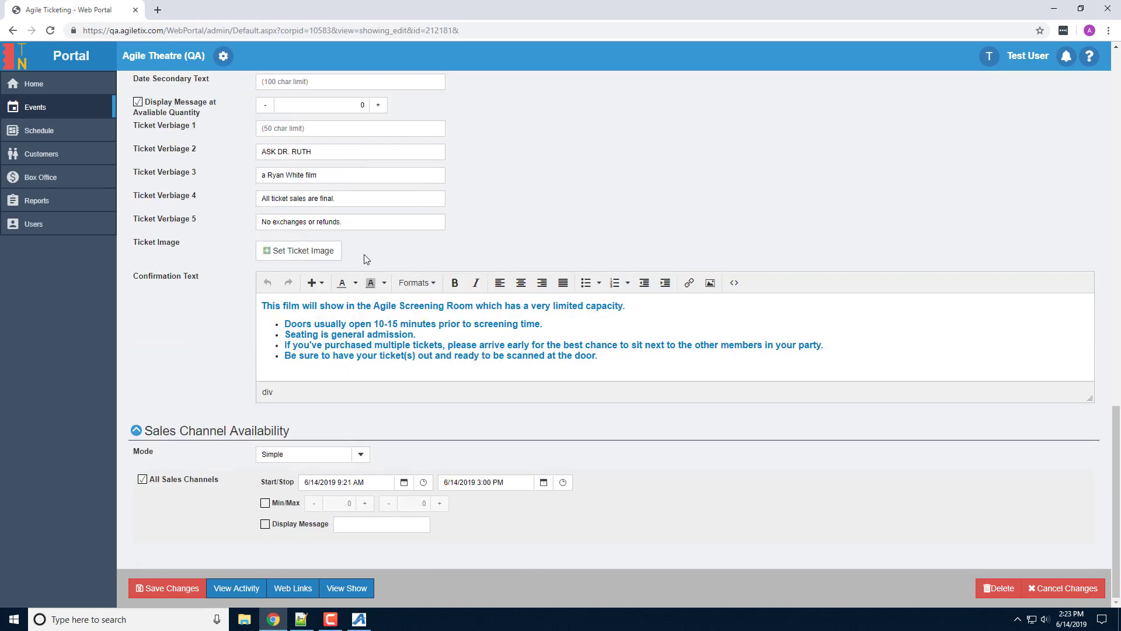
pyautogui.click(361, 456)
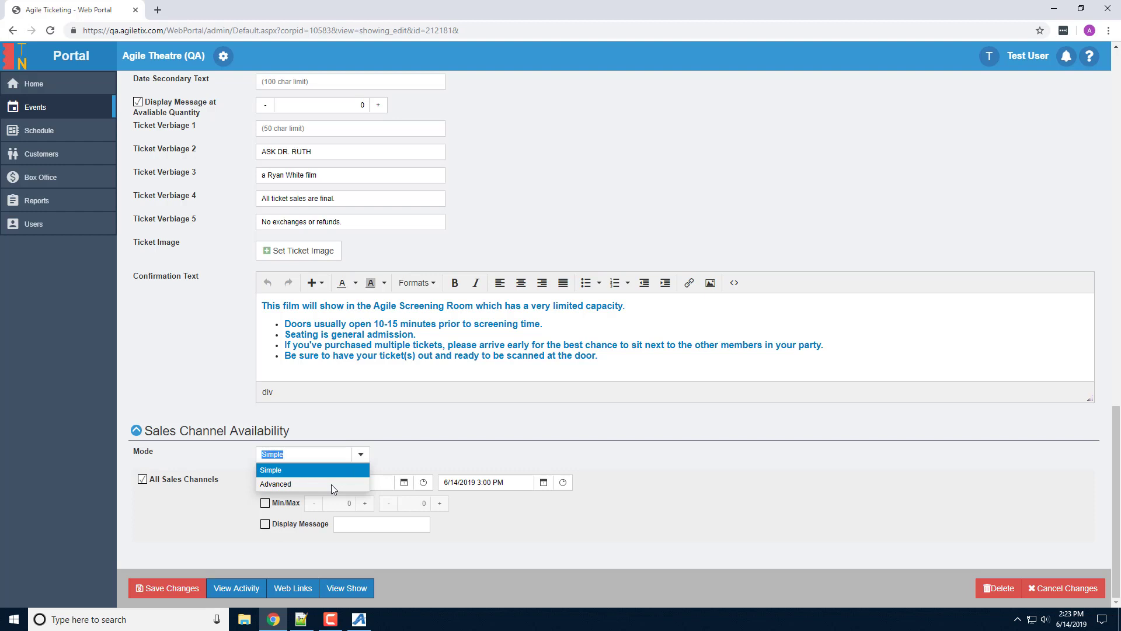
pyautogui.click(331, 484)
pyautogui.scroll(-2, 516, 418)
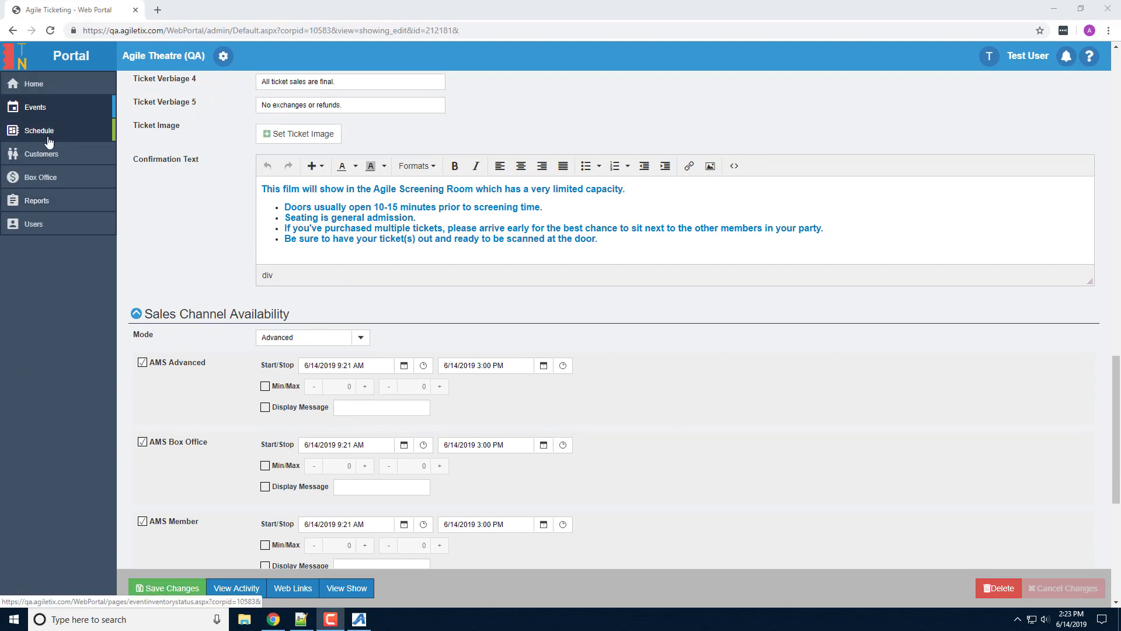
pyautogui.click(46, 111)
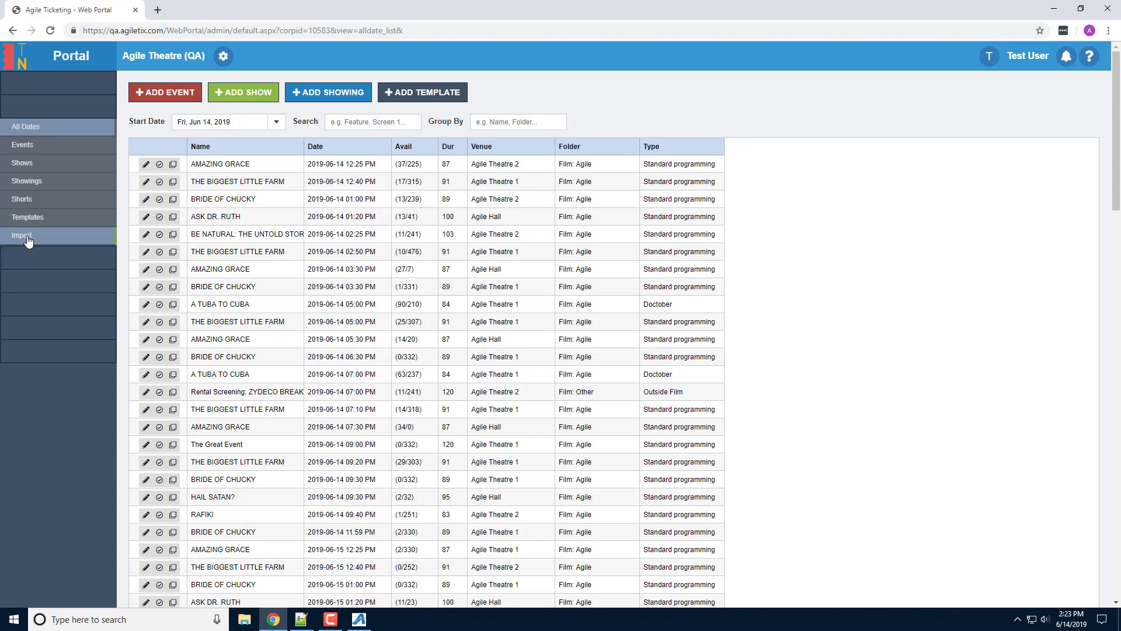
# Step: Start a show import into the Film: Agile folder and browse for the Excel file
pyautogui.click(27, 239)
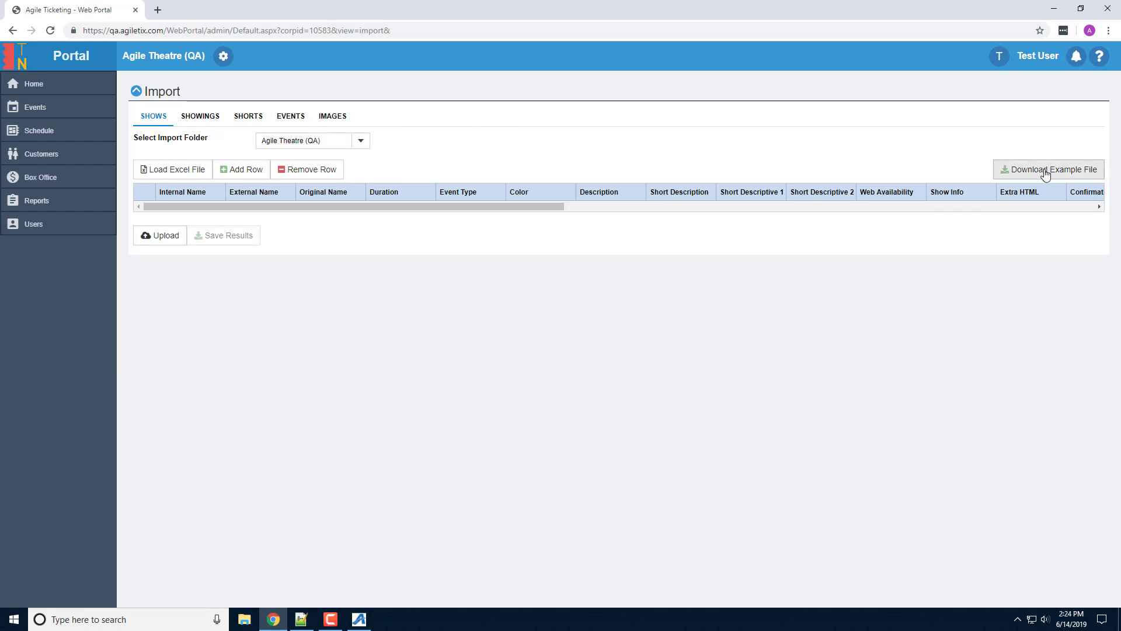
pyautogui.click(365, 144)
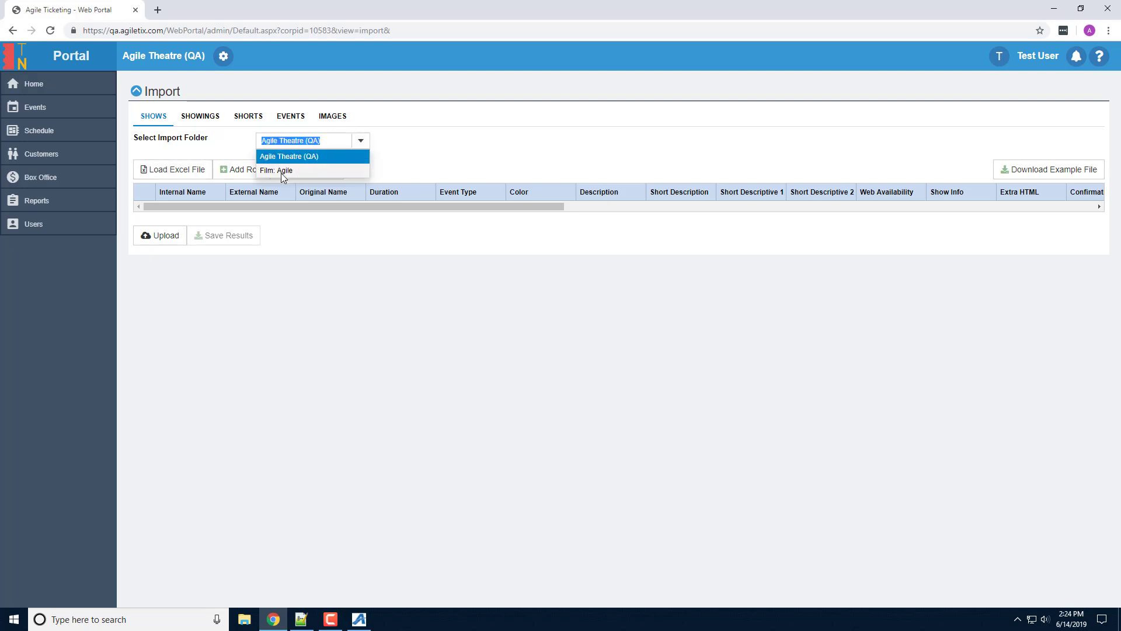
pyautogui.click(287, 173)
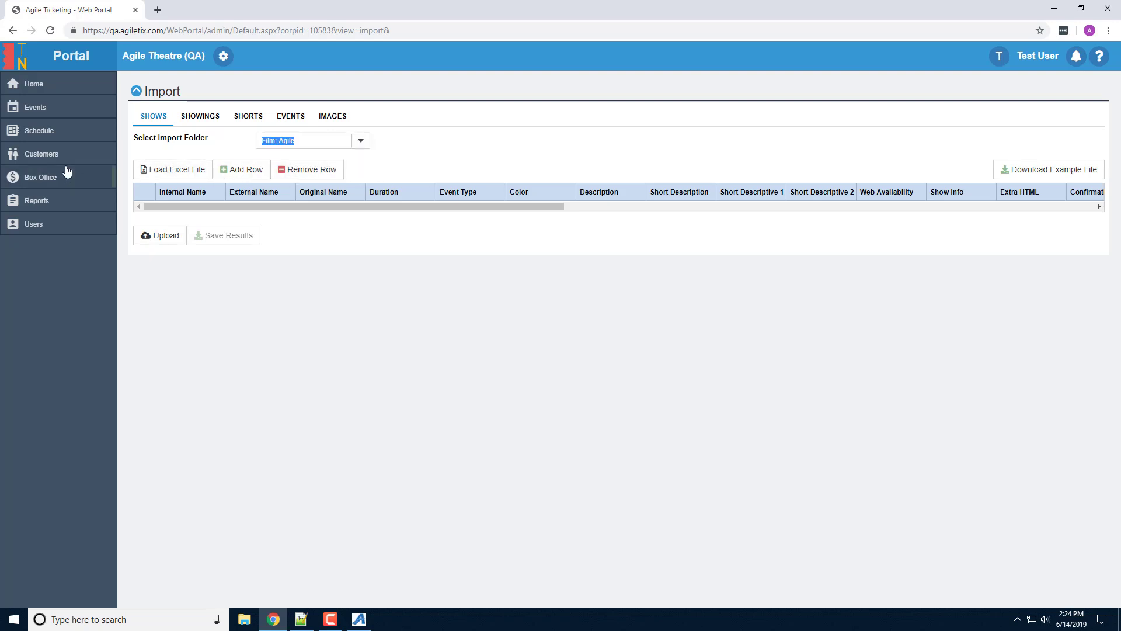
pyautogui.click(171, 171)
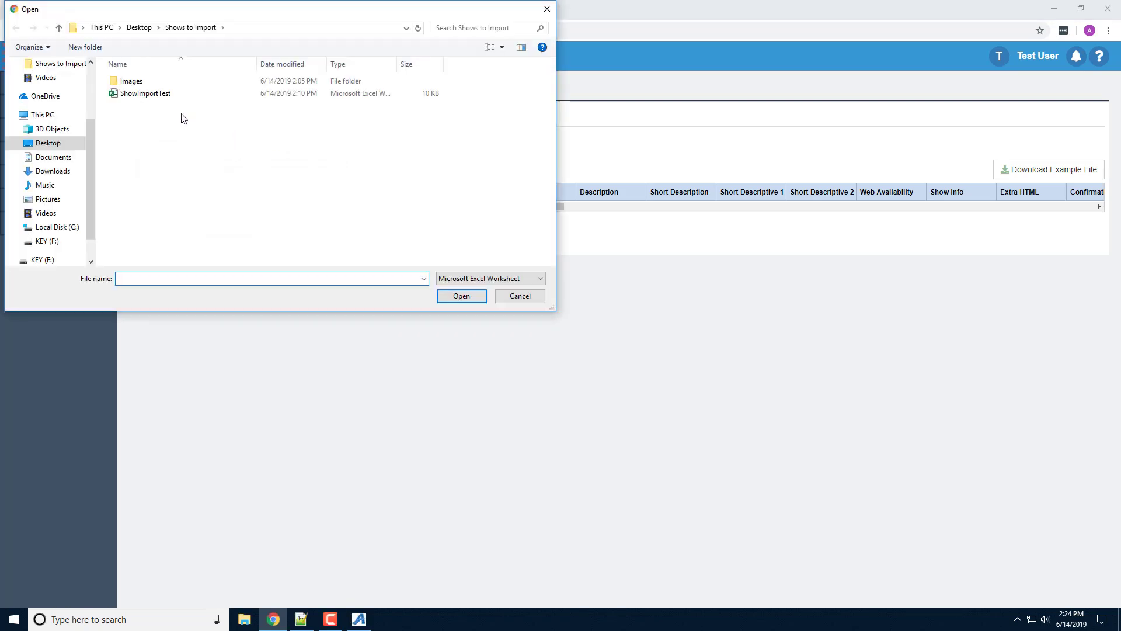
# Step: Import The Great Event and A Sad Event from ShowImportTest into the Film: Agile folder
pyautogui.doubleClick(158, 95)
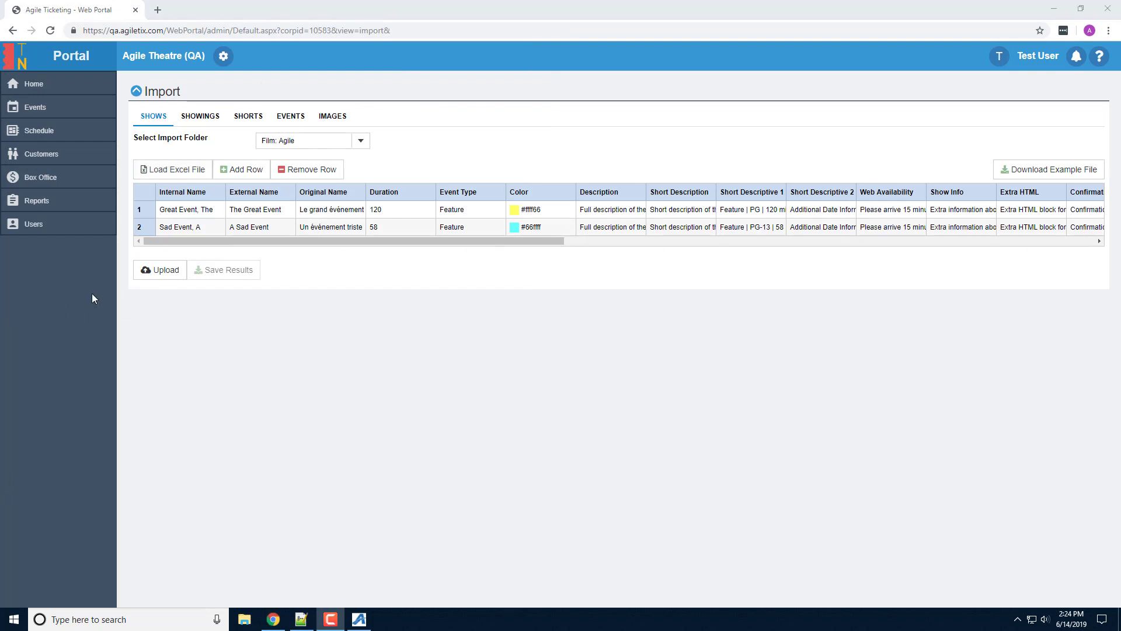
pyautogui.click(161, 273)
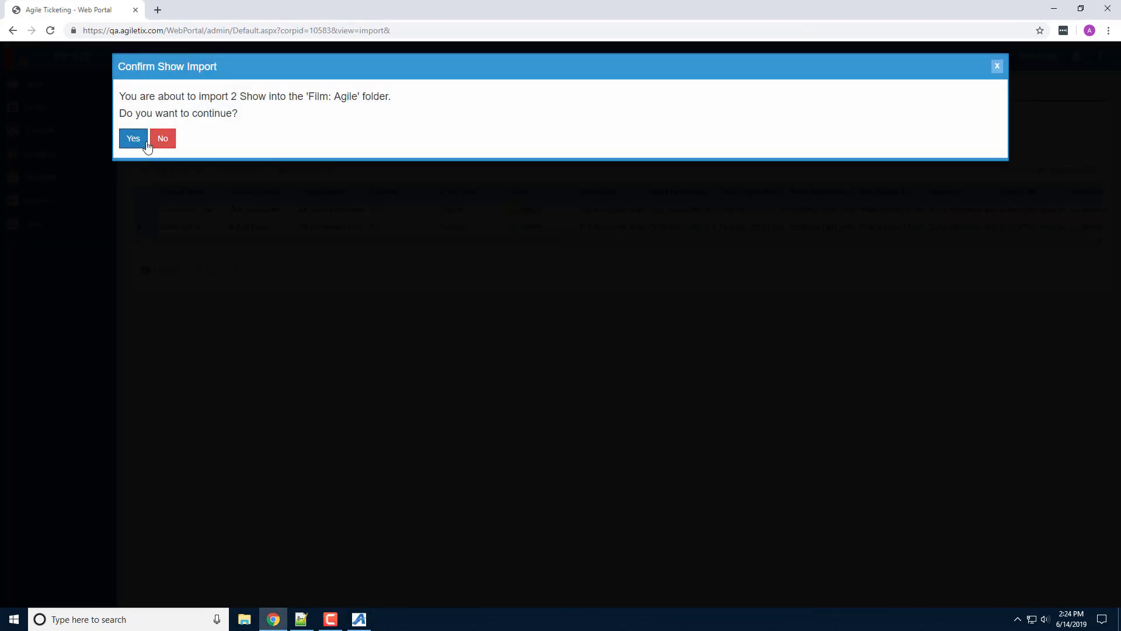
pyautogui.click(137, 140)
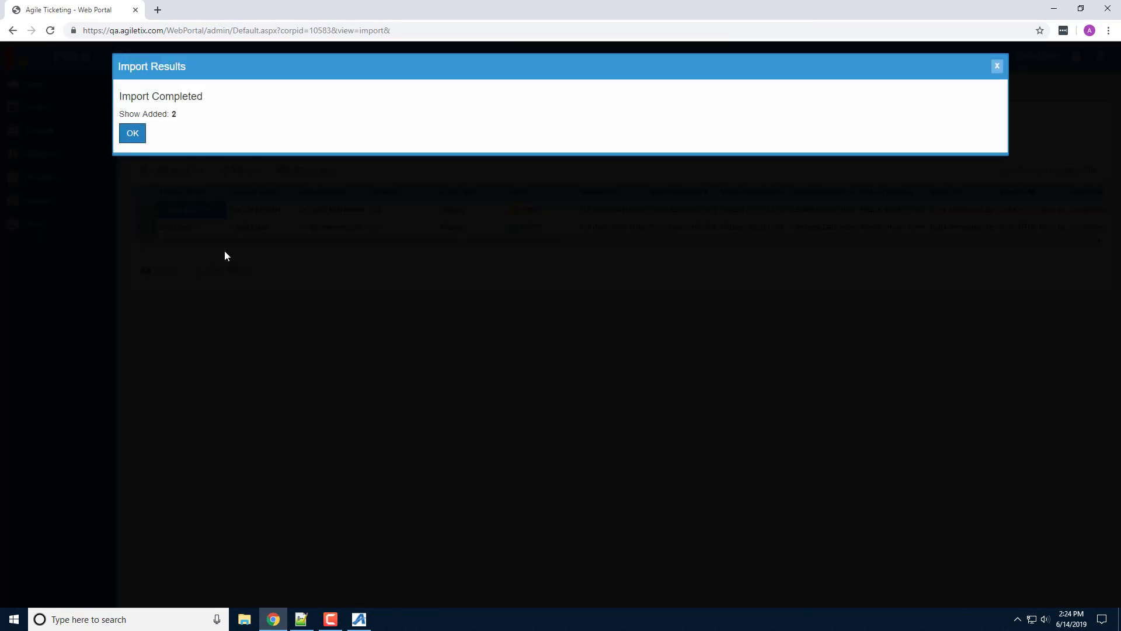
pyautogui.click(133, 134)
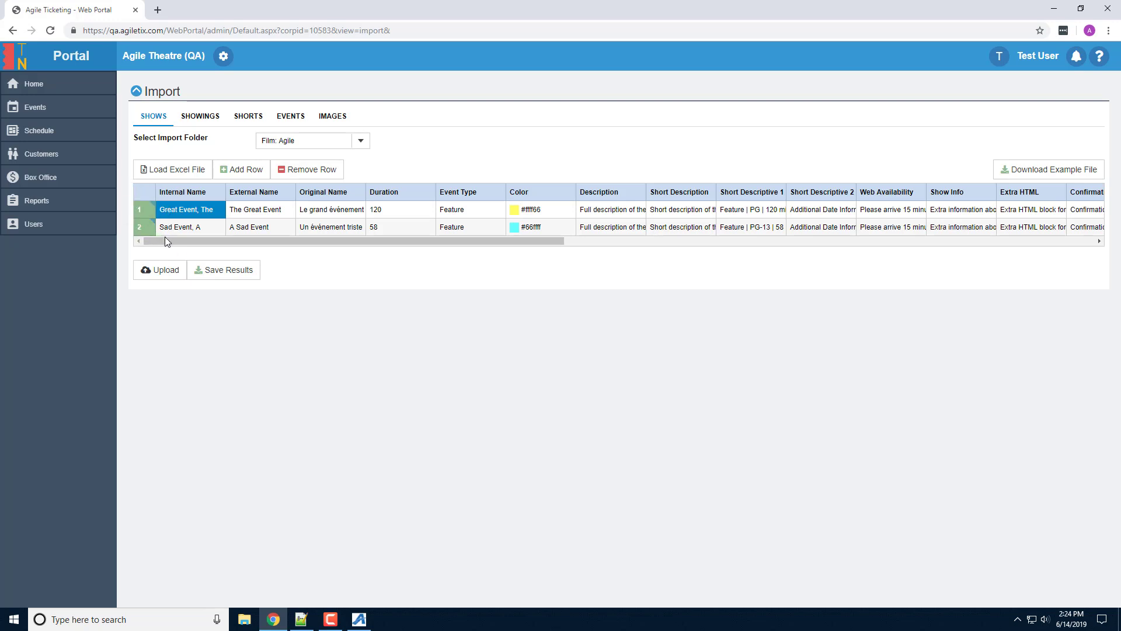
# Step: Save the import results, then show the sales pivot in outline layout with per-film General Admission amounts
pyautogui.click(232, 273)
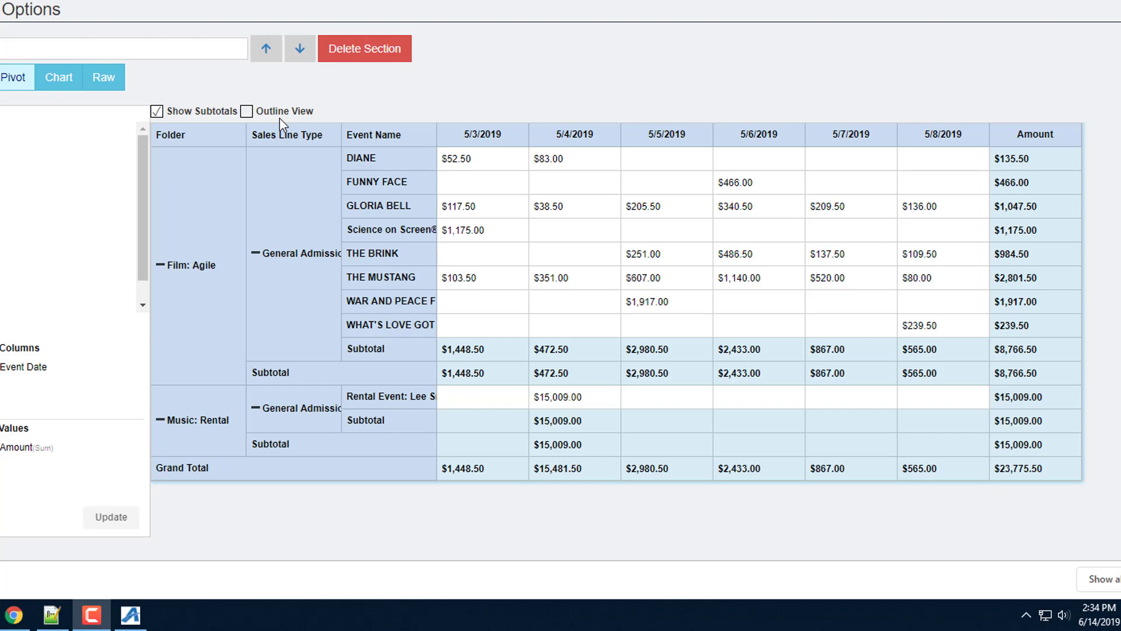
pyautogui.click(286, 113)
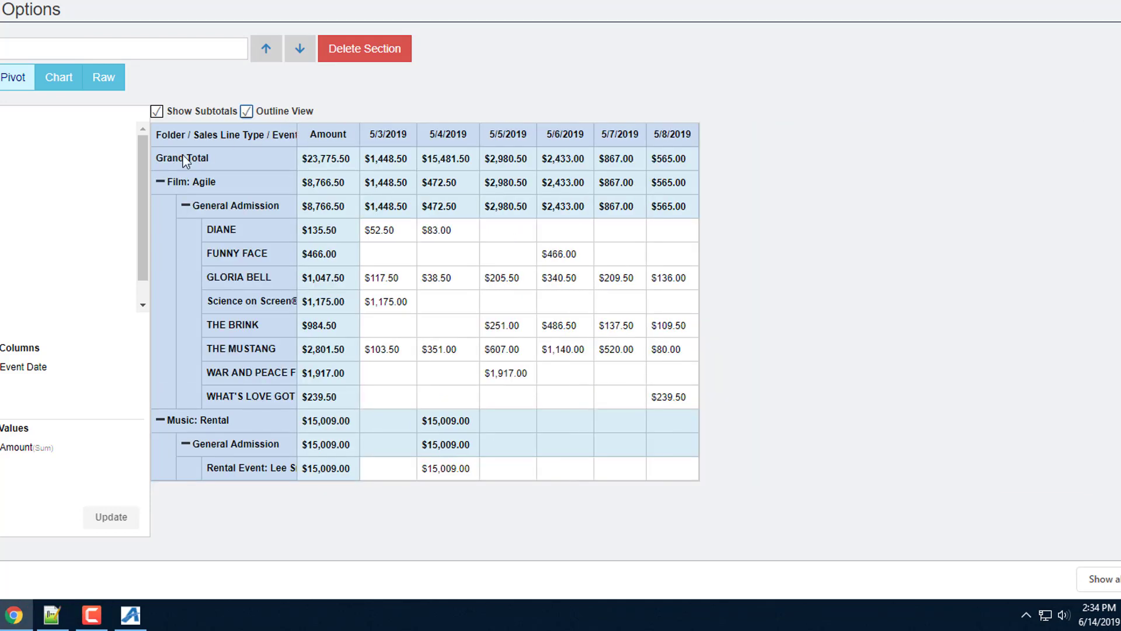
pyautogui.click(184, 206)
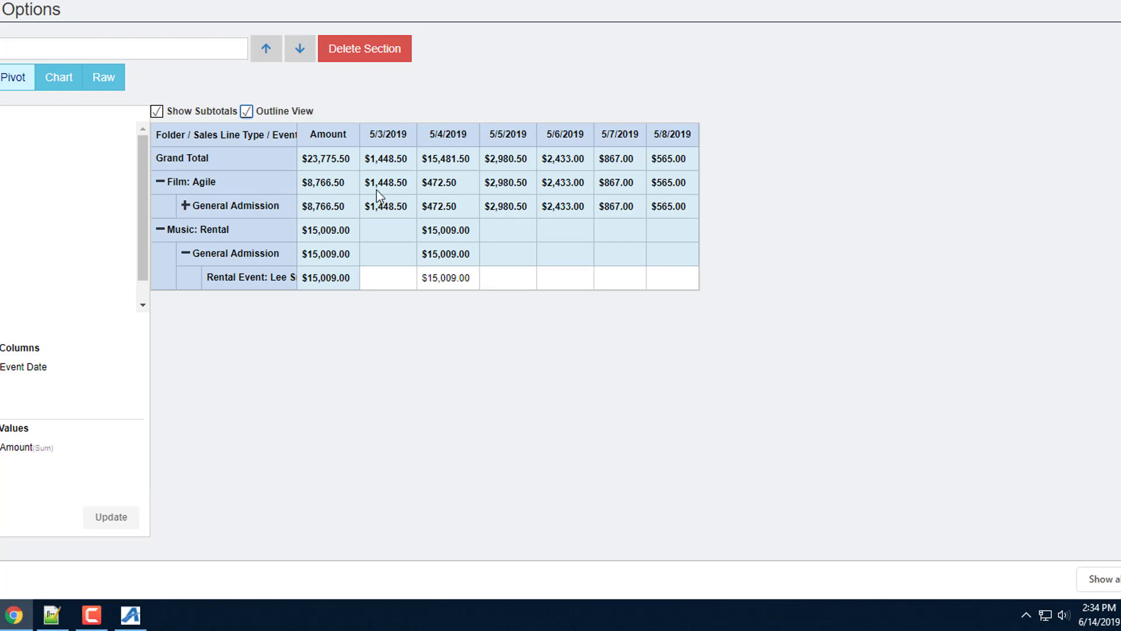
pyautogui.click(185, 205)
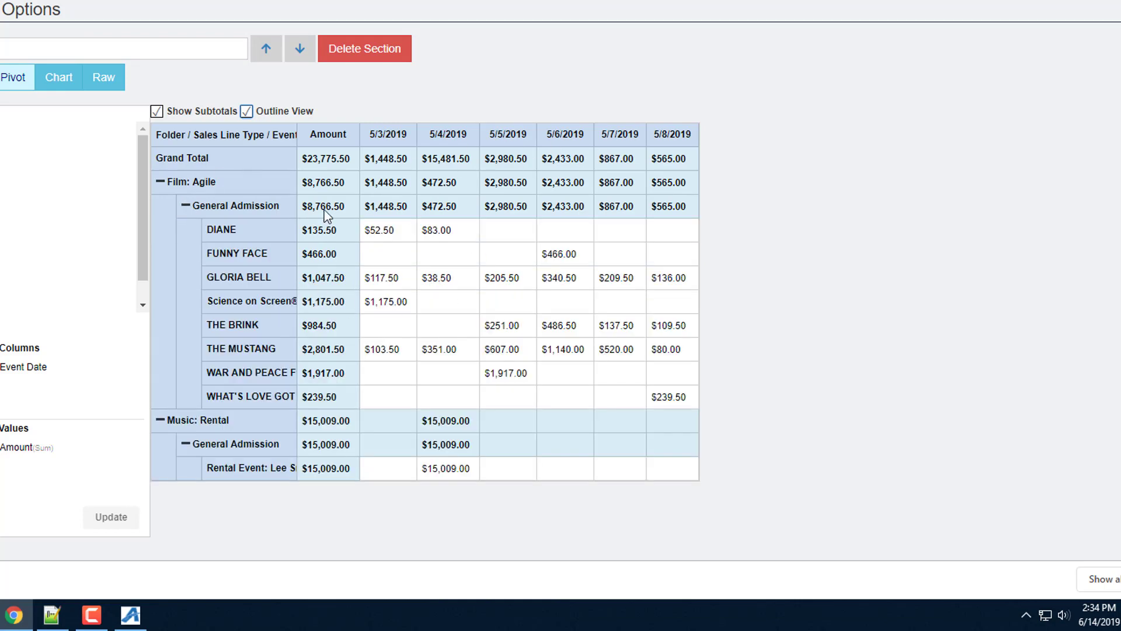
pyautogui.click(248, 113)
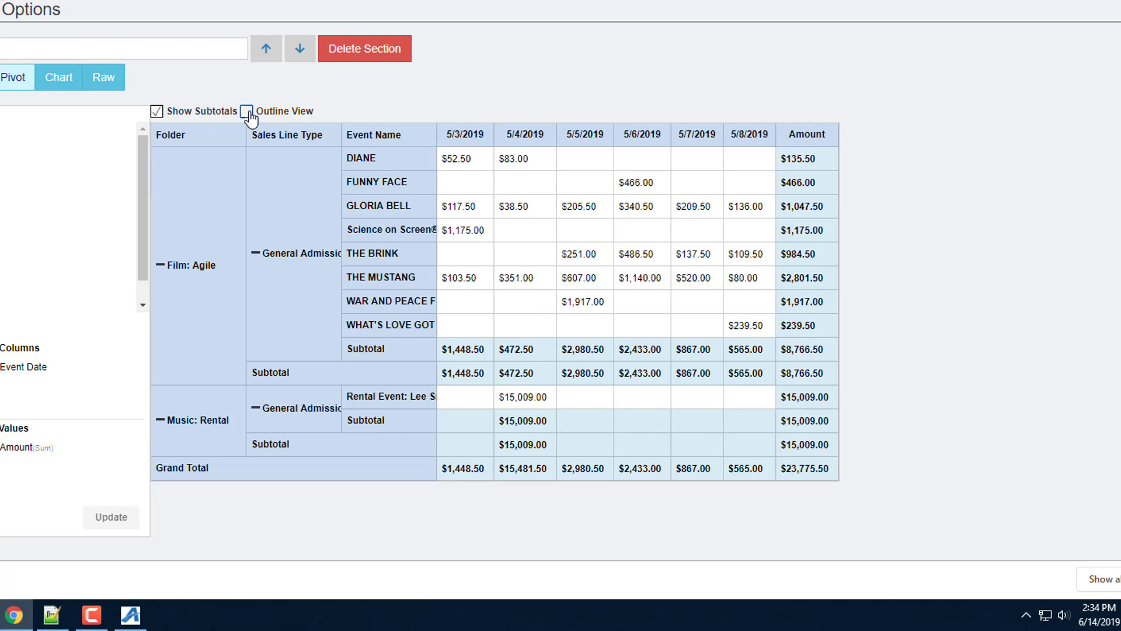
pyautogui.click(248, 113)
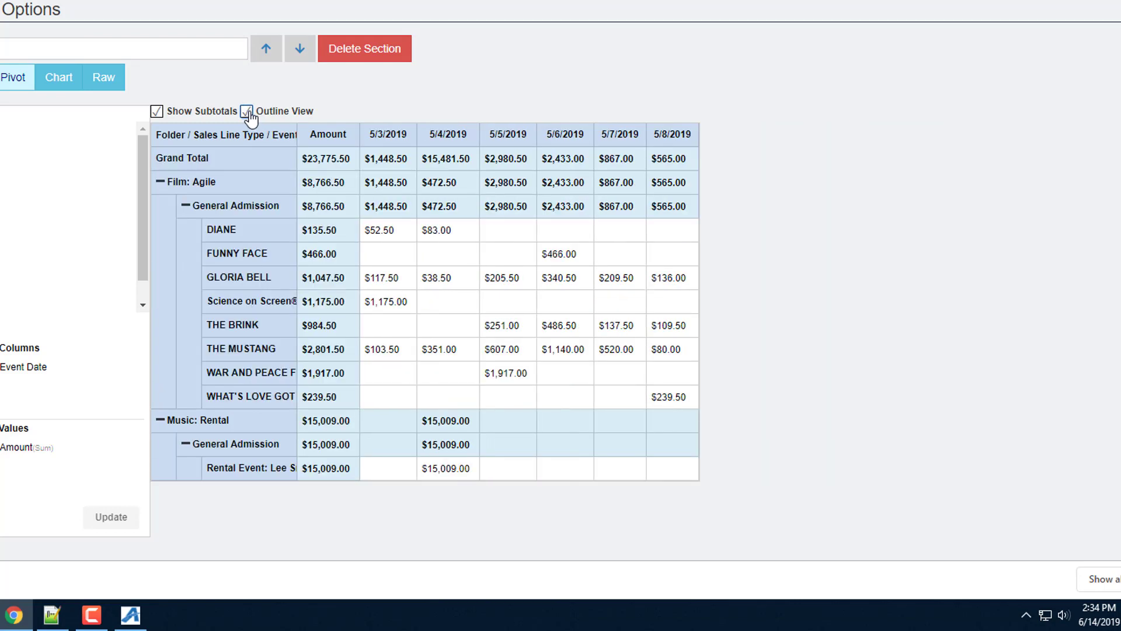